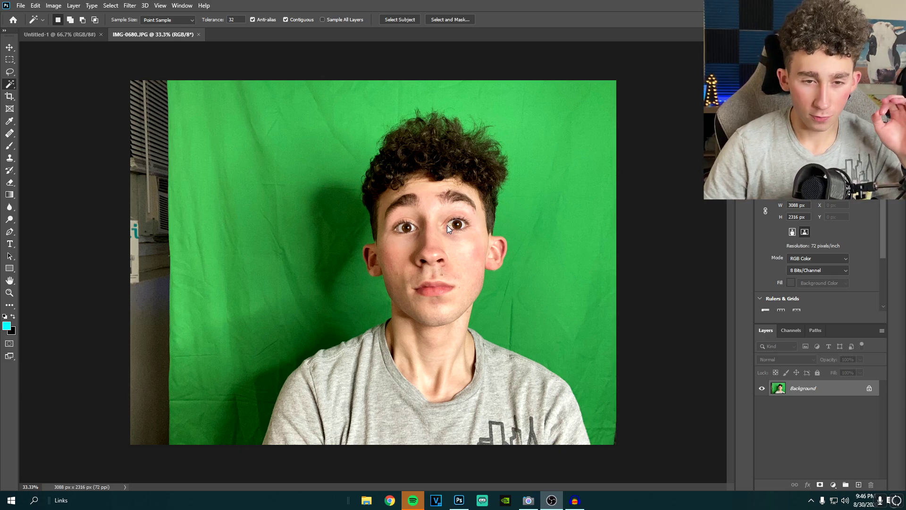
# Switch to the Quick Selection tool and select the person in the green-screen photo with Select Subject
pyautogui.rightClick(10, 84)
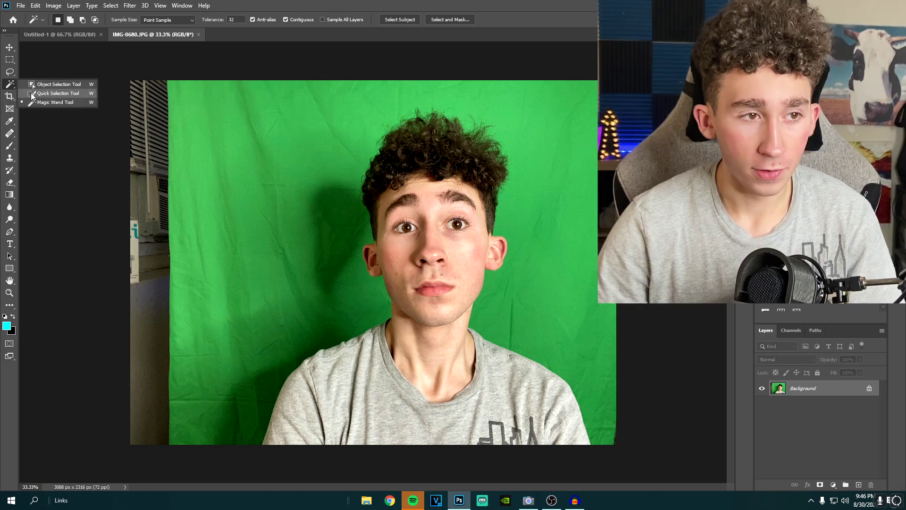
pyautogui.click(45, 93)
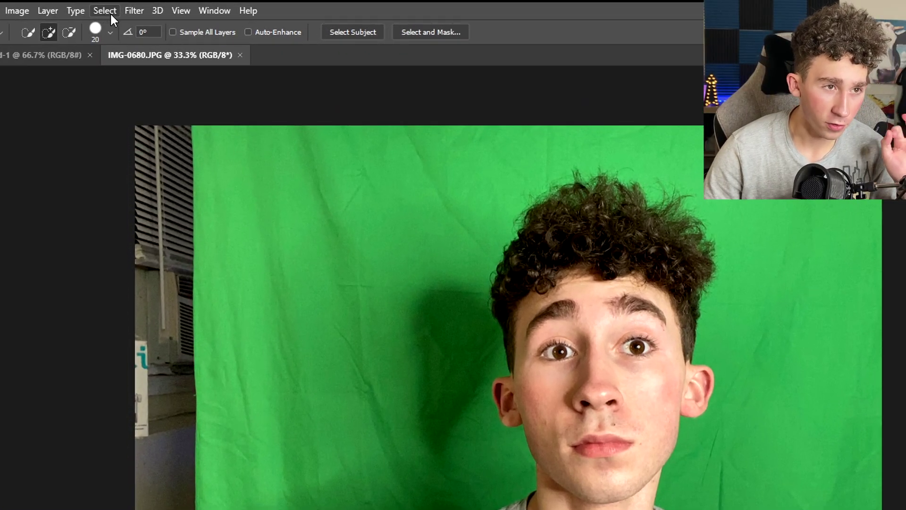
pyautogui.click(109, 12)
pyautogui.click(196, 180)
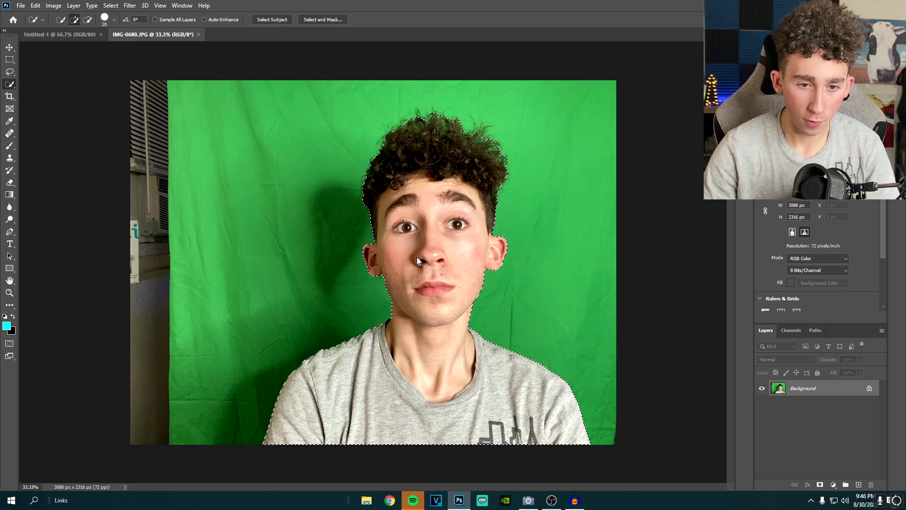
# Refine the selection's edge along the curly hair in Select and Mask and copy the selected person to a new layer
pyautogui.hotkey('ctrl', 'alt', 'r')
pyautogui.scroll(3, 415, 236)
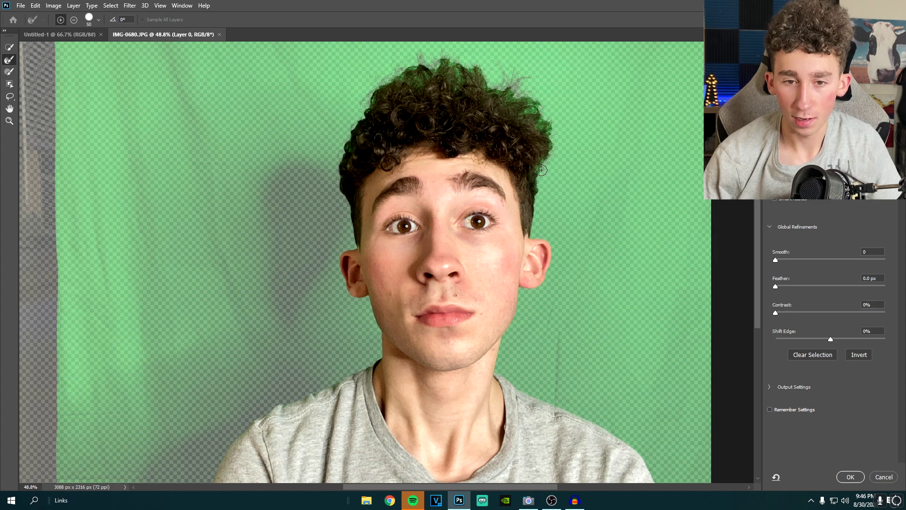
pyautogui.moveTo(546, 120)
pyautogui.mouseDown()
pyautogui.moveTo(510, 82)
pyautogui.moveTo(457, 66)
pyautogui.moveTo(391, 76)
pyautogui.mouseUp()
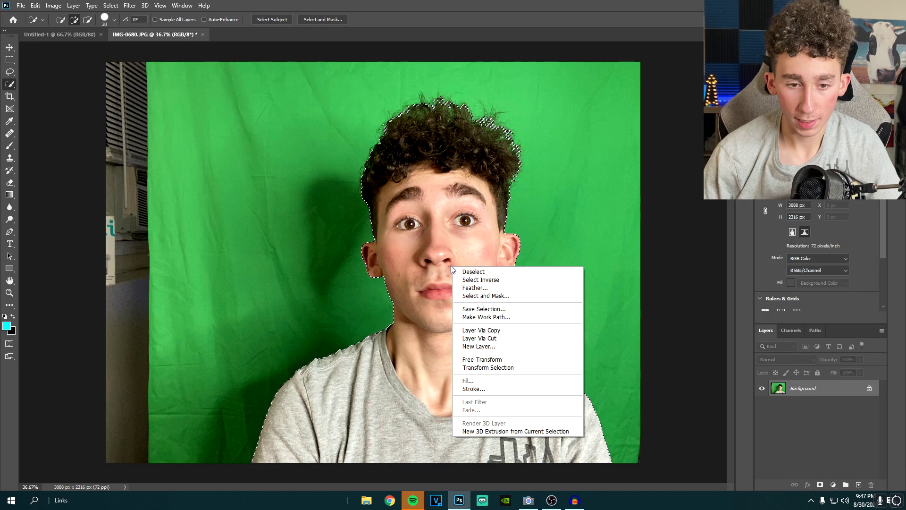
pyautogui.click(477, 330)
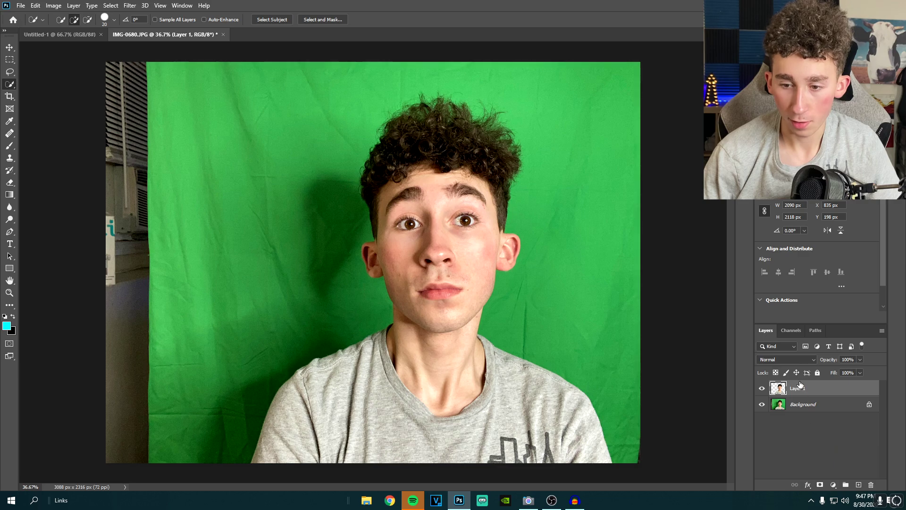
# Bring the cut-out person into the Untitled-1 document and scale it down proportionally to about 71%
pyautogui.moveTo(797, 388); pyautogui.dragTo(385, 284)
pyautogui.hotkey('ctrl', 't')
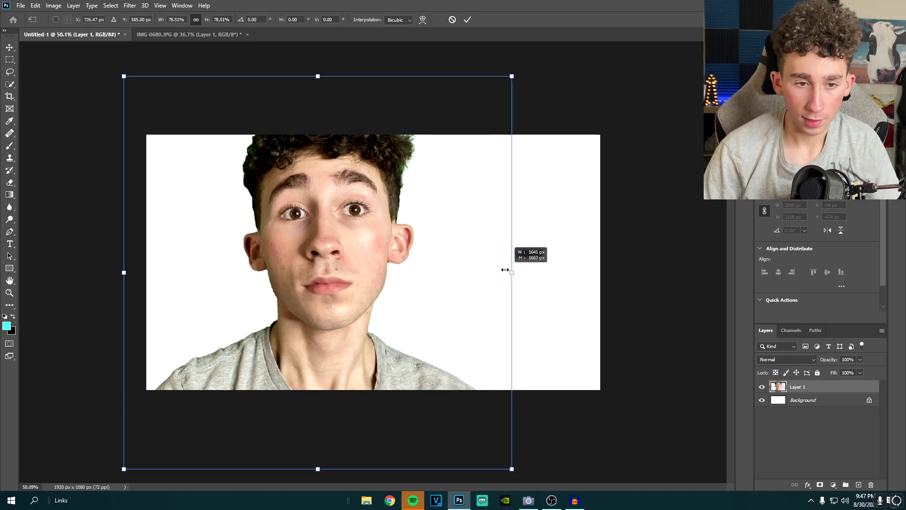
pyautogui.moveTo(505, 270); pyautogui.dragTo(479, 279)
pyautogui.hotkey('ctrl', '+')
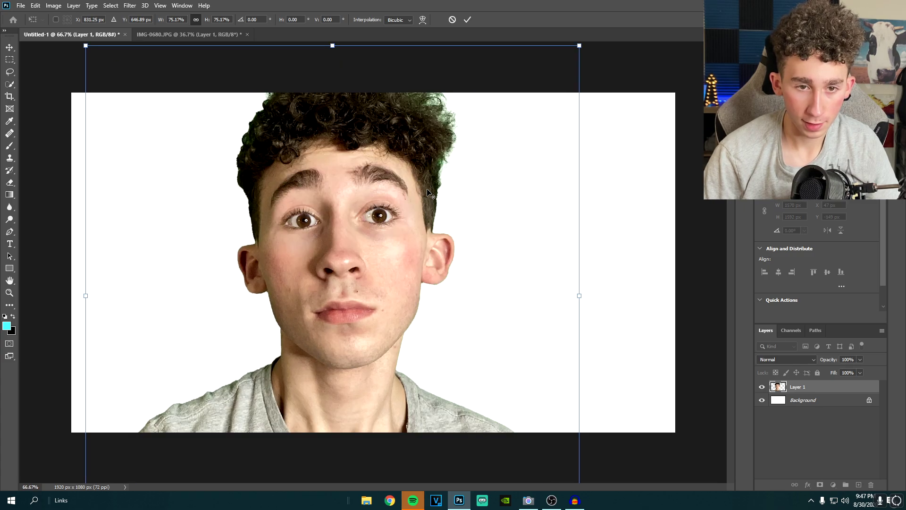
pyautogui.moveTo(582, 295); pyautogui.dragTo(553, 295)
# Flip the cut-out person horizontally, centre it on the canvas and readjust its size
pyautogui.rightClick(464, 378)
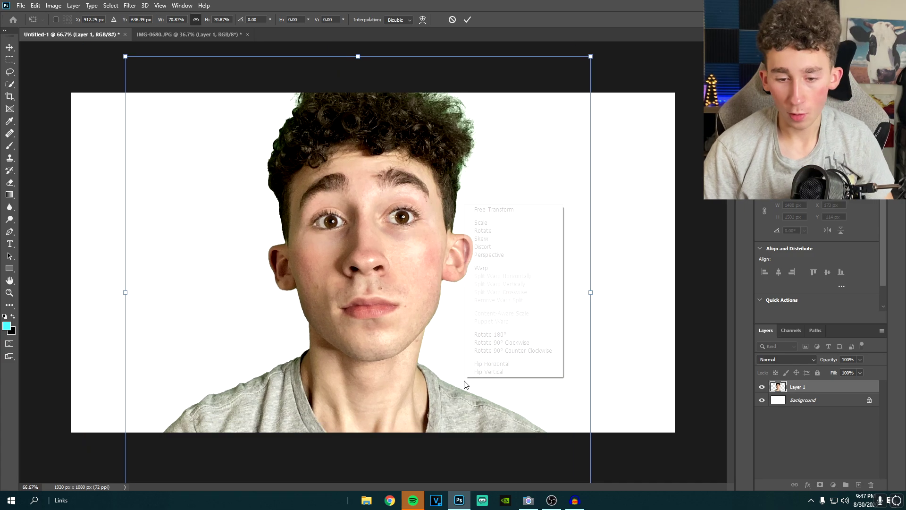
pyautogui.click(492, 364)
pyautogui.moveTo(502, 366); pyautogui.dragTo(516, 361)
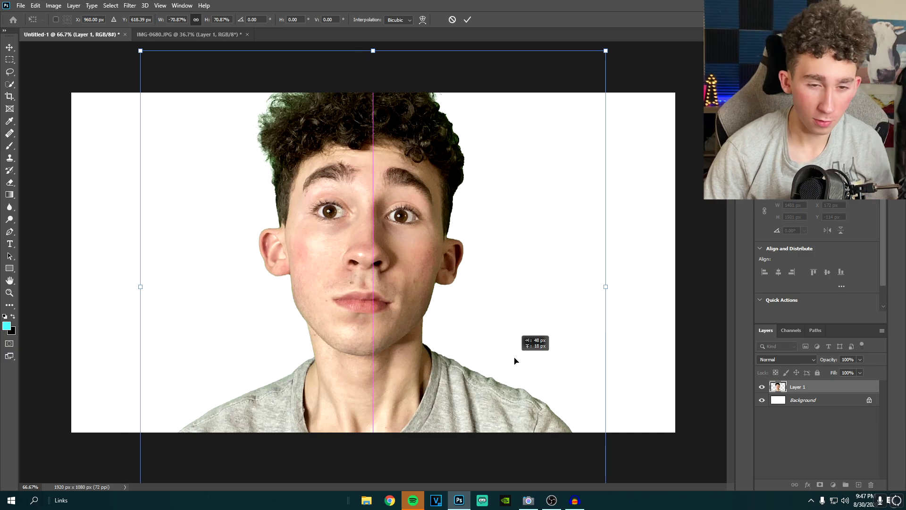
pyautogui.moveTo(605, 305); pyautogui.dragTo(589, 322)
pyautogui.rightClick(538, 319)
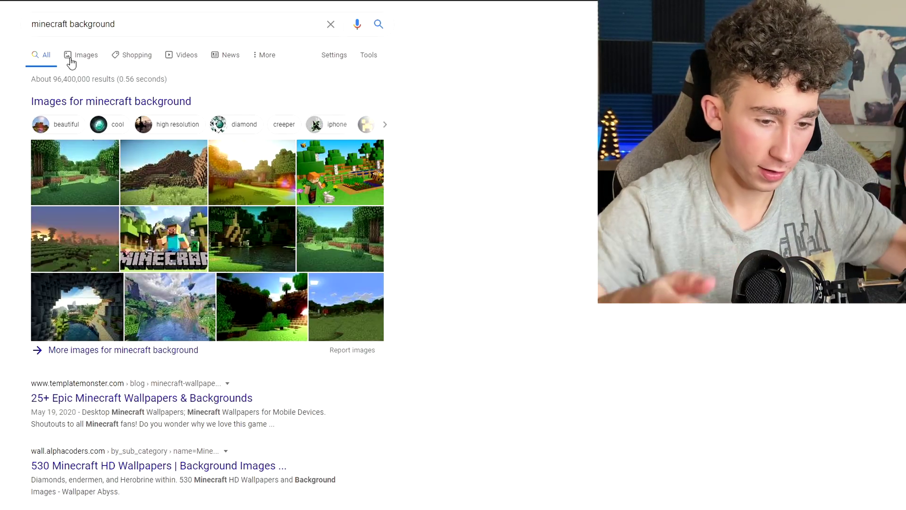
# Browse the image results for "minecraft background" to find a suitable scene
pyautogui.click(70, 63)
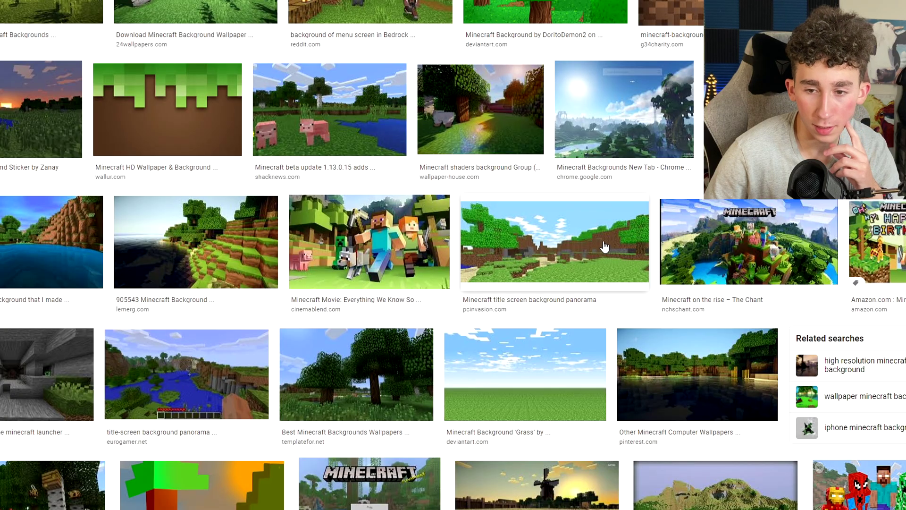
pyautogui.scroll(-10, 605, 245)
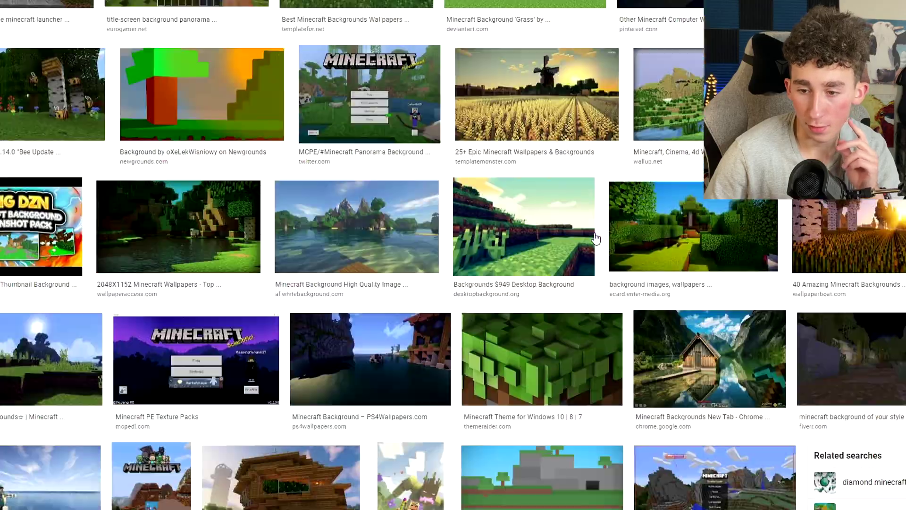
pyautogui.scroll(-10, 598, 231)
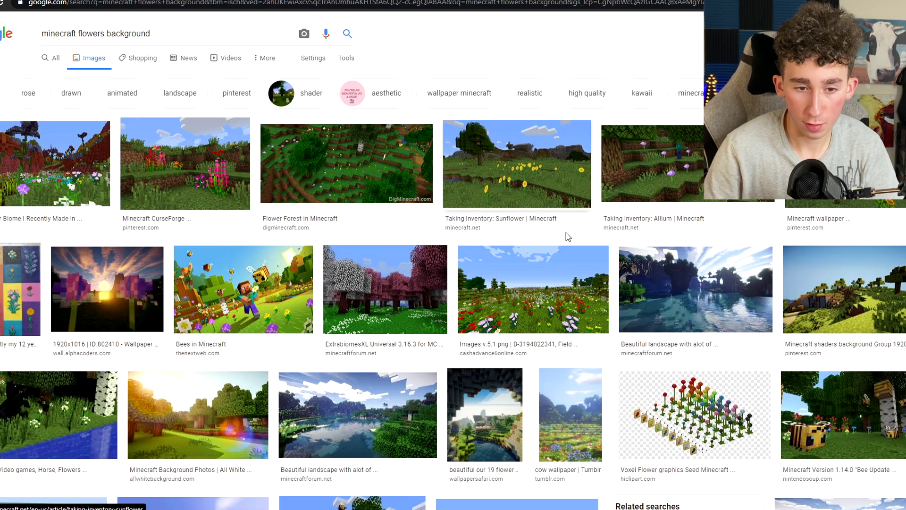
# Open the 1366 × 768 Minecraft flower field picture from the "minecraft flowers background" results and copy the image
pyautogui.click(441, 264)
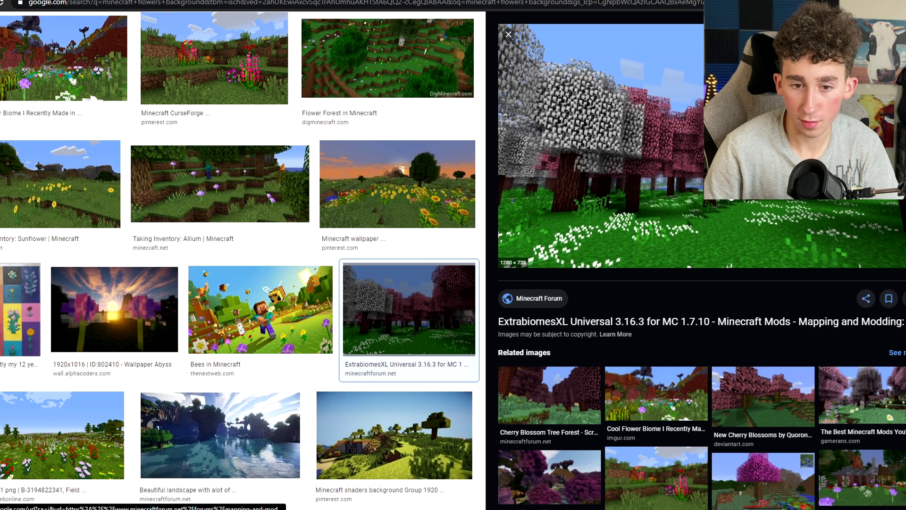
pyautogui.press('Right')
pyautogui.rightClick(581, 243)
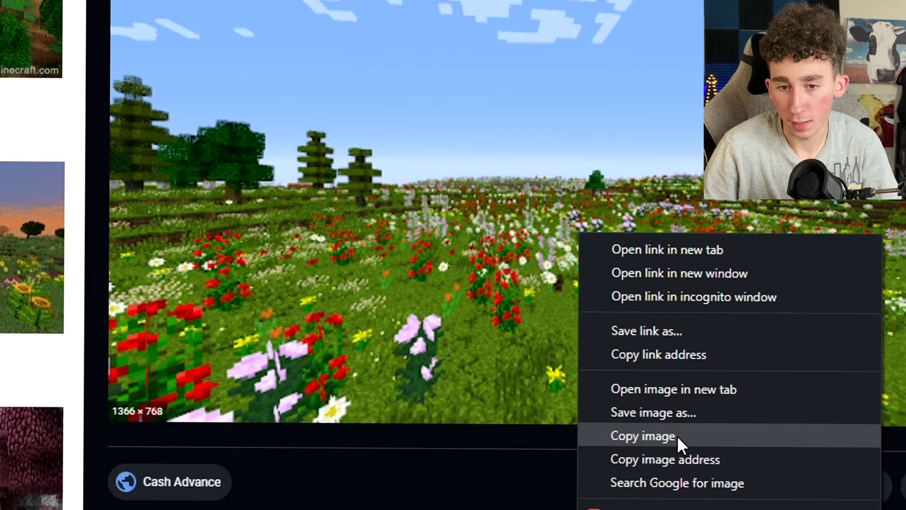
pyautogui.click(677, 440)
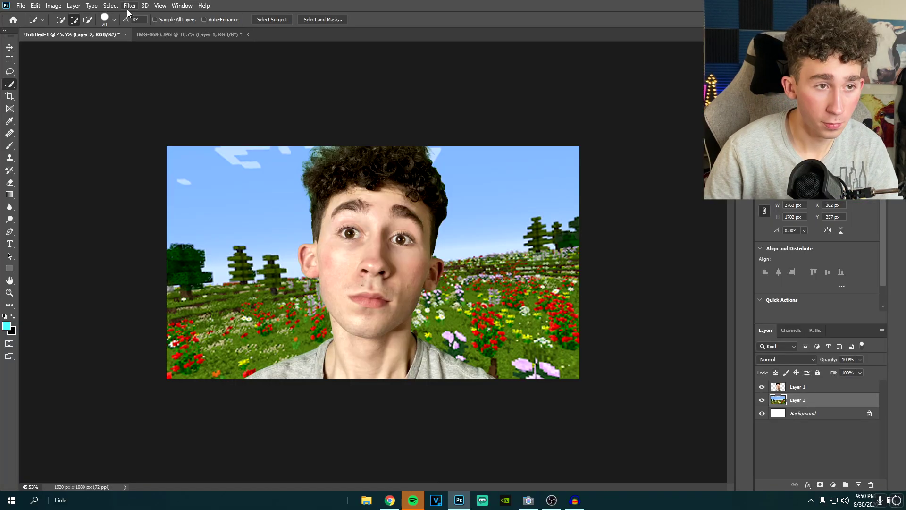
# Apply a blur filter to the flower field on Layer 2 and set that layer's blend mode to Screen
pyautogui.click(130, 6)
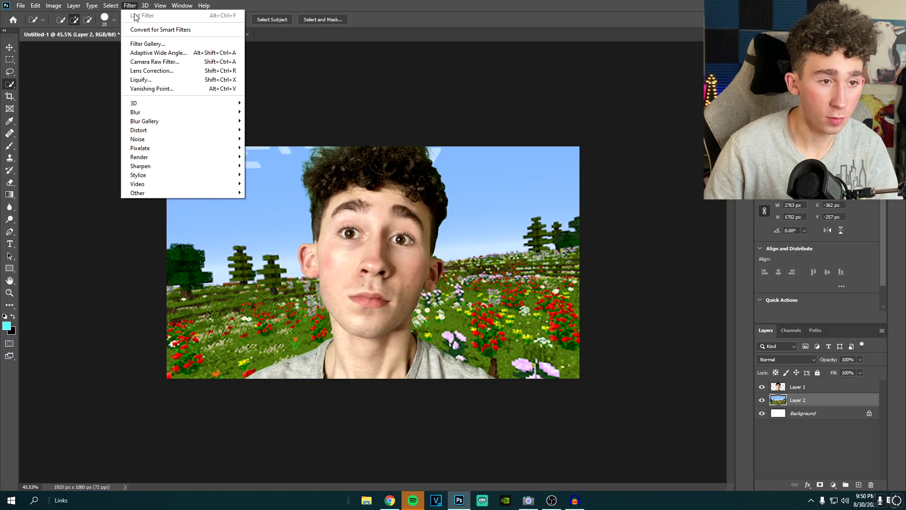
pyautogui.moveTo(141, 112)
pyautogui.click(270, 148)
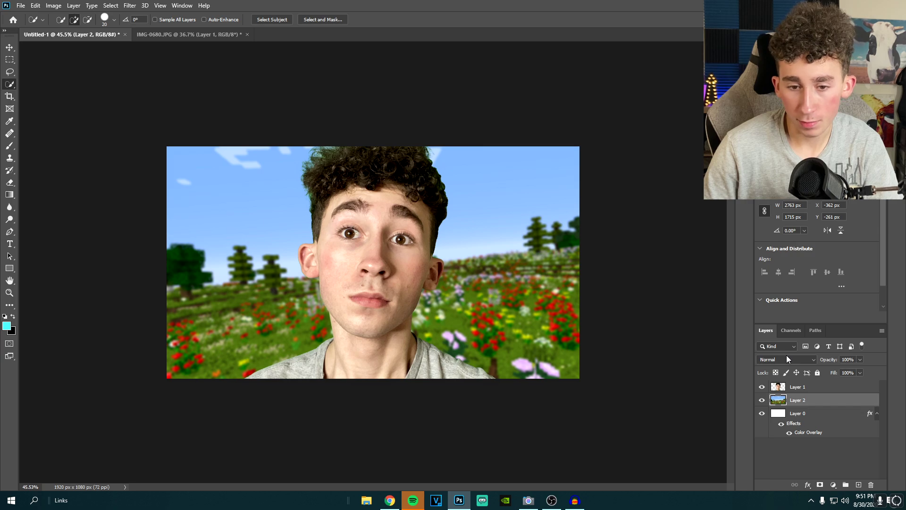
pyautogui.click(786, 355)
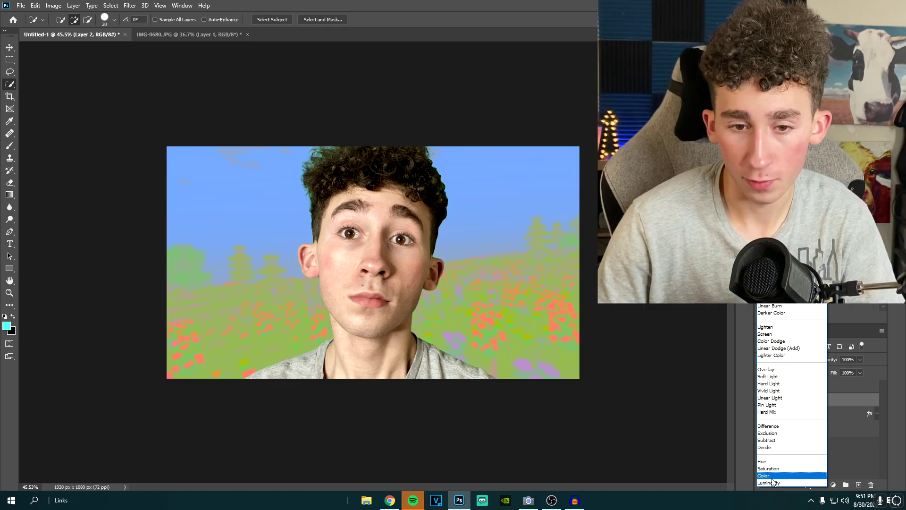
pyautogui.click(764, 334)
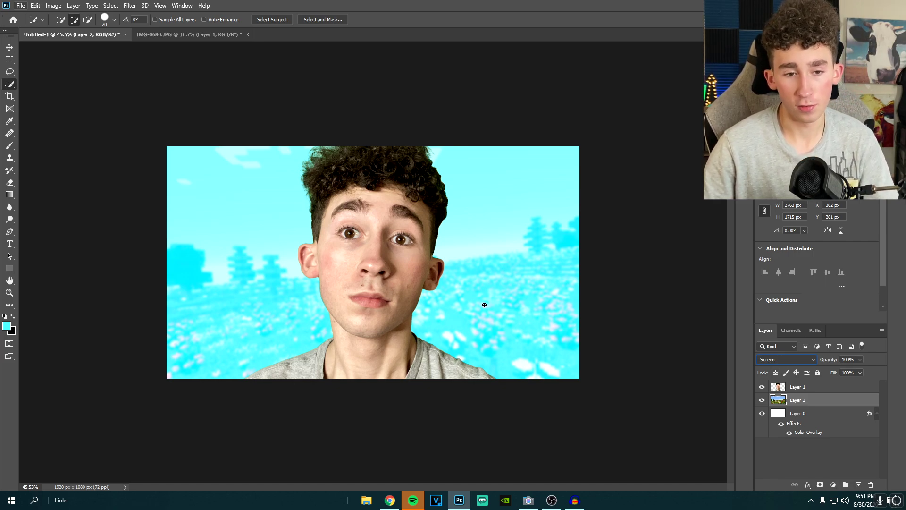
# Add a cyan Inner Shadow layer style to the portrait on Layer 1
pyautogui.press('v')
pyautogui.click(815, 387)
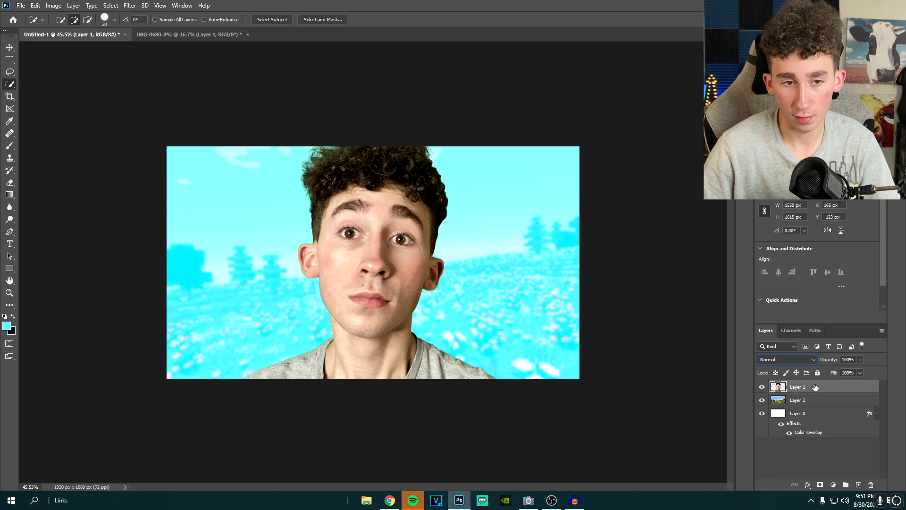
pyautogui.hotkey('ctrl', '+')
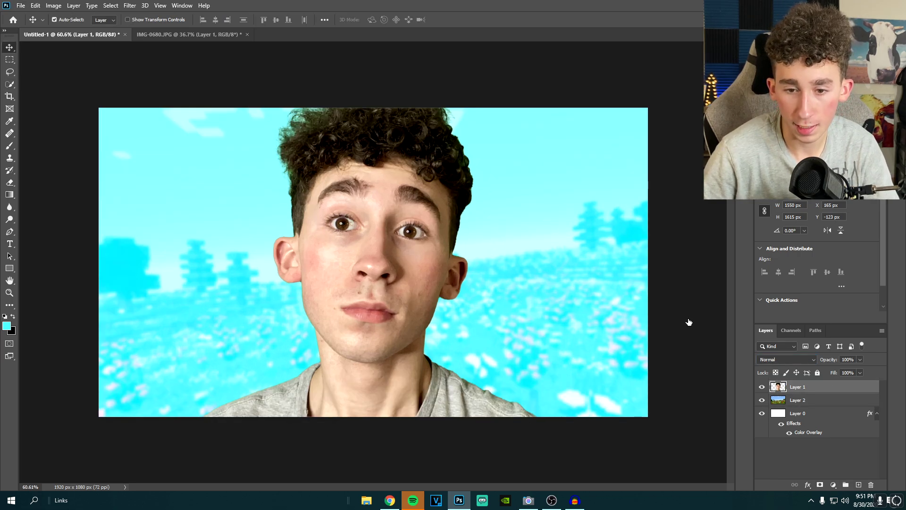
pyautogui.doubleClick(837, 387)
pyautogui.click(544, 332)
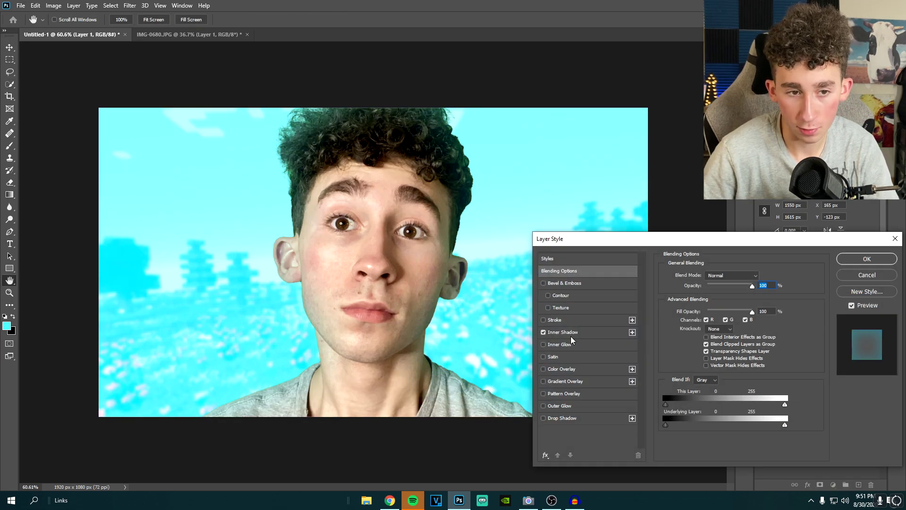
pyautogui.click(623, 333)
pyautogui.click(768, 278)
pyautogui.click(821, 72)
# Adjust the portrait's inner shadow opacity, with choke at about 13% and size at about 152 px
pyautogui.moveTo(713, 289); pyautogui.dragTo(733, 288)
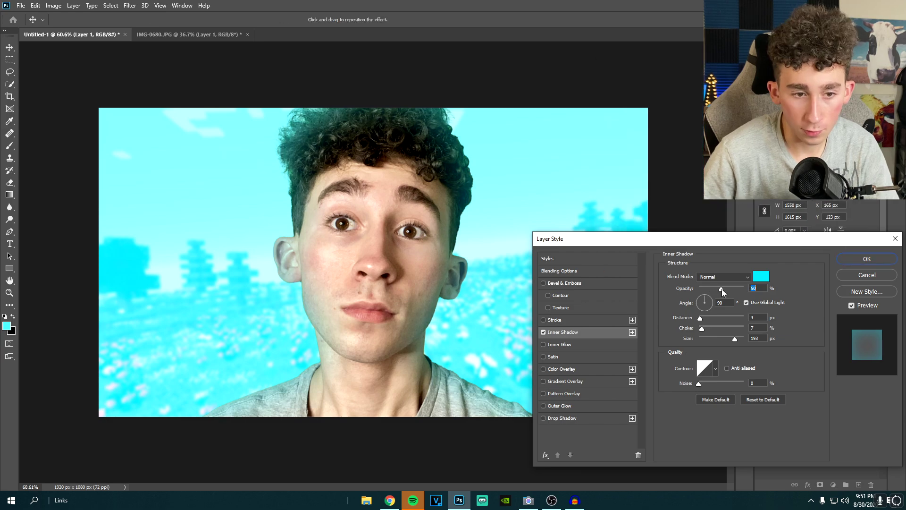
pyautogui.moveTo(702, 328); pyautogui.dragTo(733, 338)
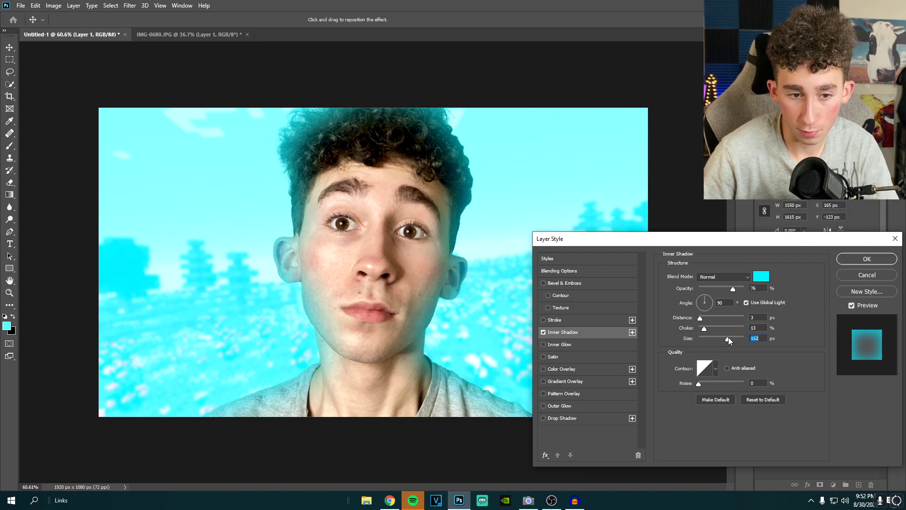
pyautogui.moveTo(732, 289); pyautogui.dragTo(722, 291)
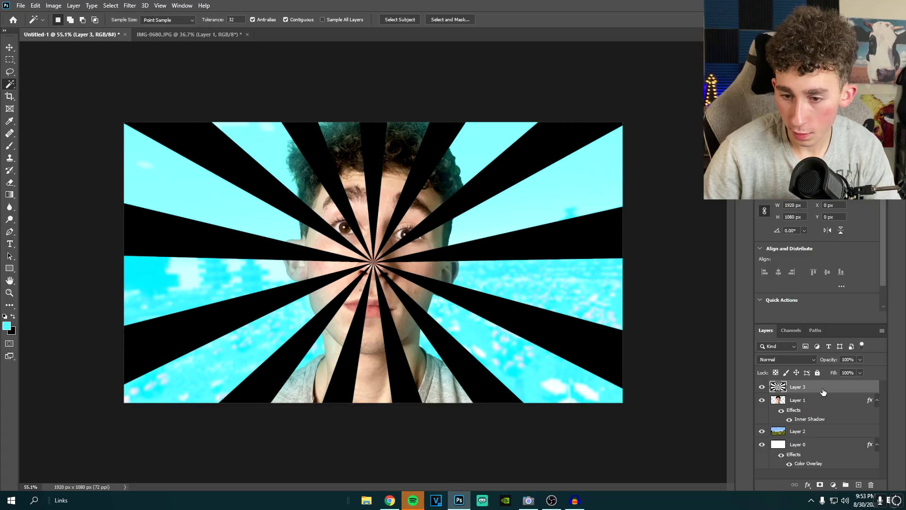
# Place the black sunburst layer beneath the portrait and colorize it with Hue/Saturation at hue 185, saturation +71 and lightness about +38
pyautogui.moveTo(807, 386); pyautogui.dragTo(828, 428)
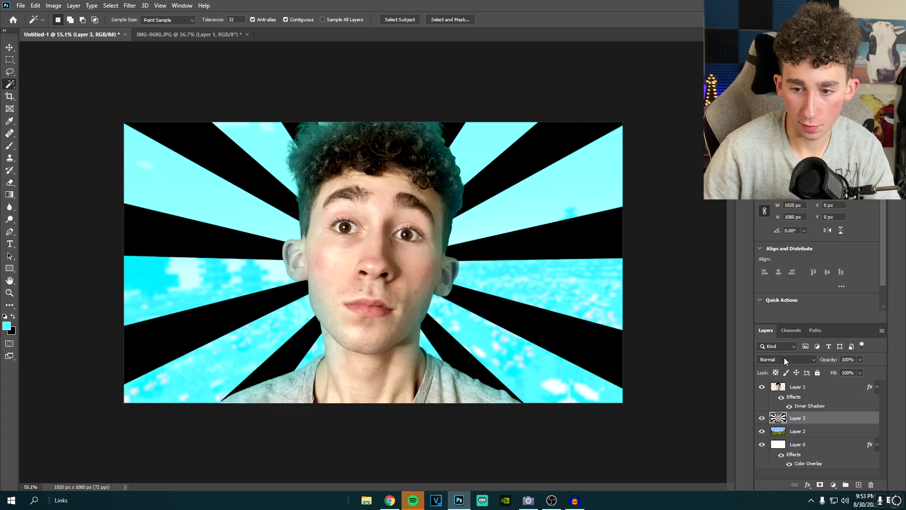
pyautogui.click(54, 5)
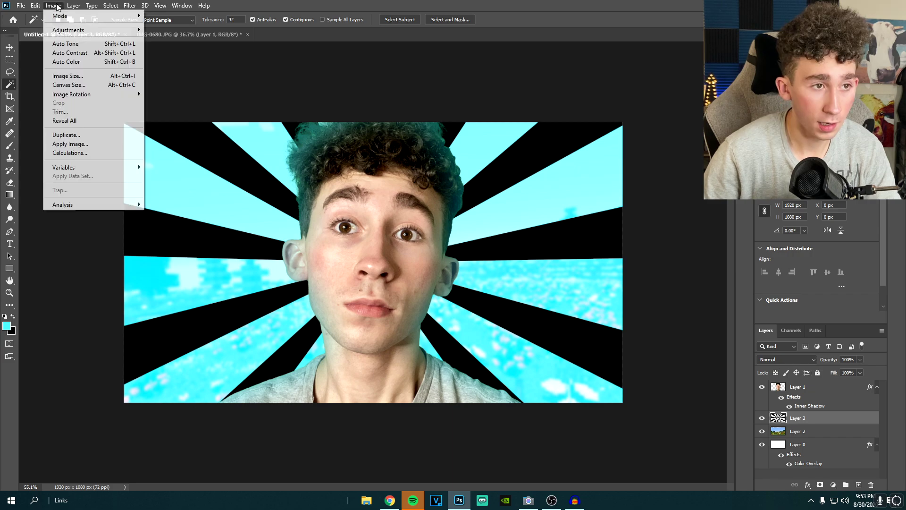
pyautogui.moveTo(71, 24)
pyautogui.click(170, 79)
pyautogui.click(723, 298)
pyautogui.moveTo(608, 267); pyautogui.dragTo(650, 293)
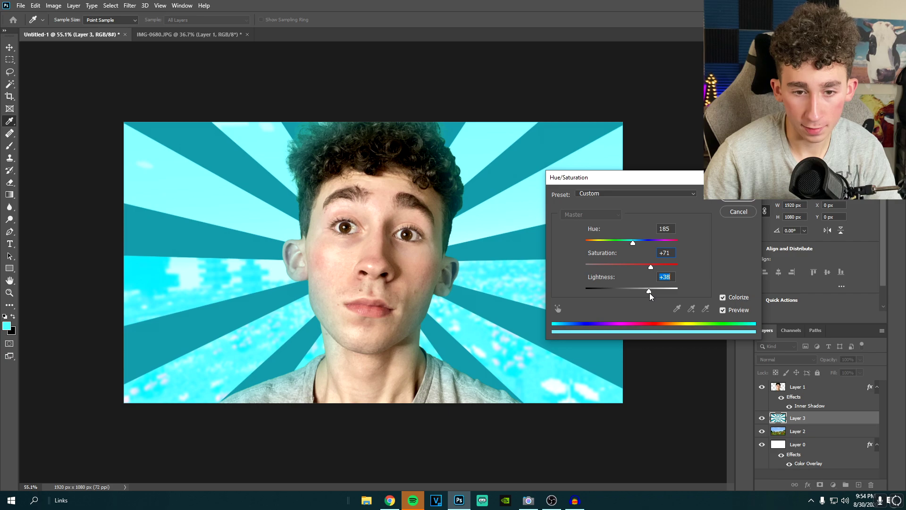
pyautogui.click(734, 199)
# Set the sunburst layer's blend mode to Divide and adjust its size with Free Transform
pyautogui.click(797, 361)
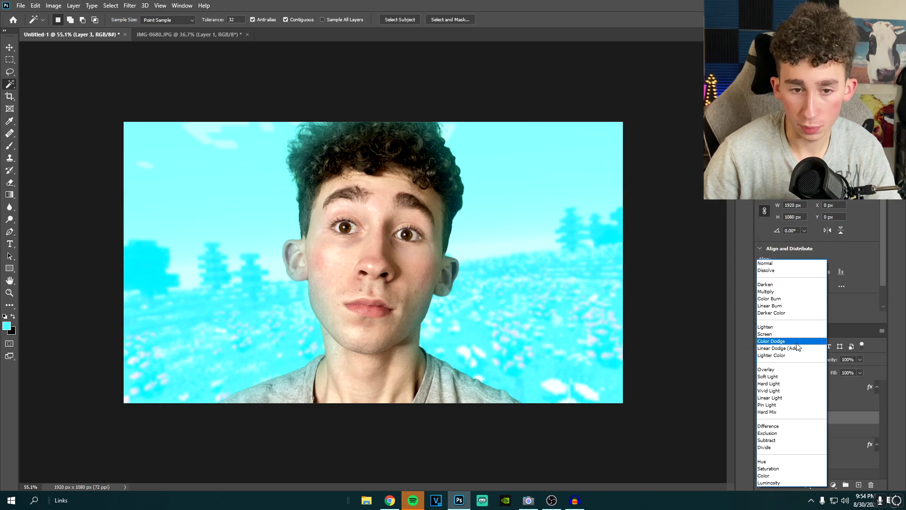
pyautogui.click(786, 448)
pyautogui.hotkey('ctrl', 't')
pyautogui.moveTo(622, 122); pyautogui.dragTo(620, 124)
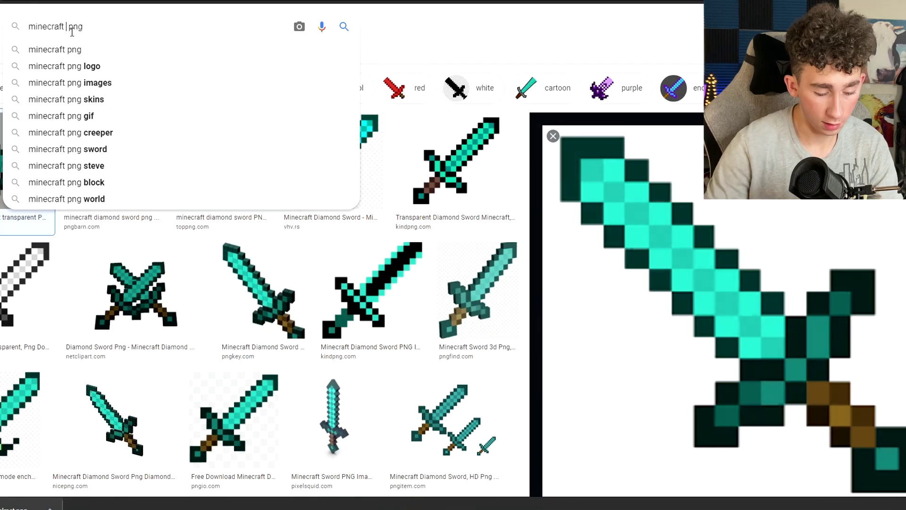
# Switch to the browser and run an image search for "minecraft axe png"
pyautogui.click(70, 28)
pyautogui.write('aft a png')
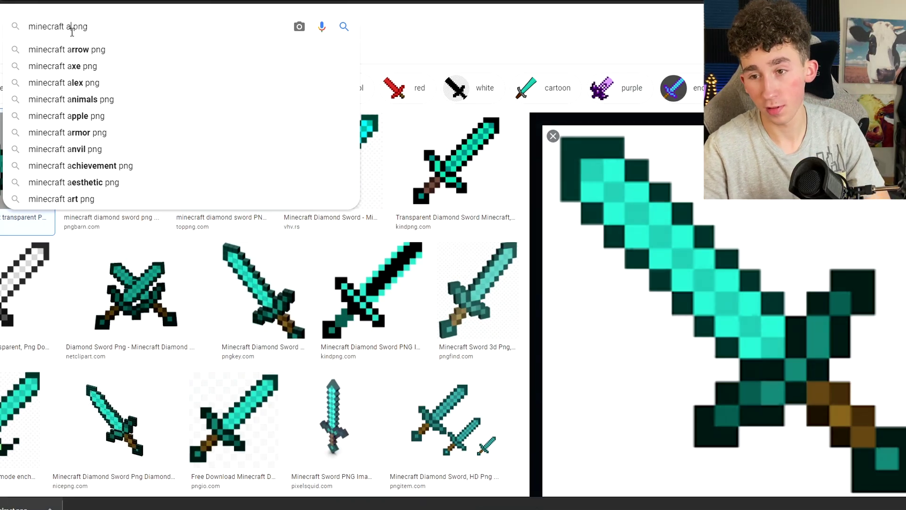
pyautogui.write('xe')
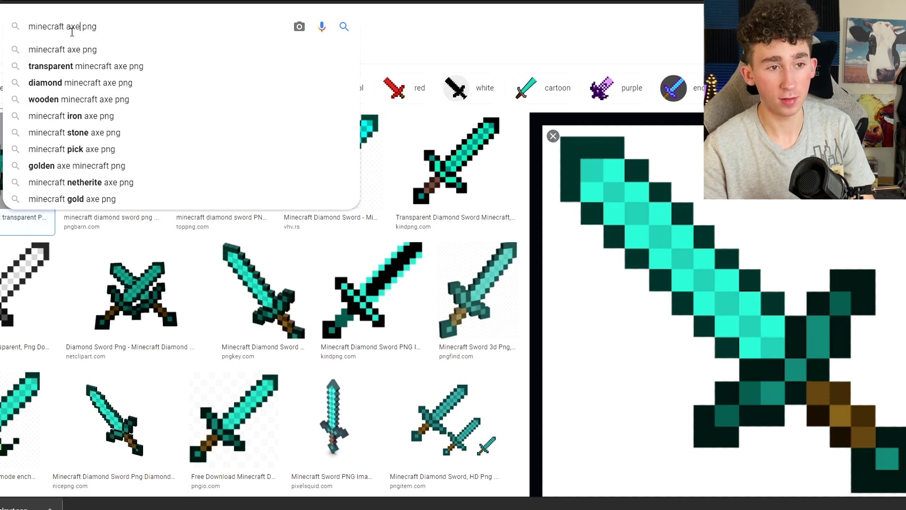
pyautogui.press('Return')
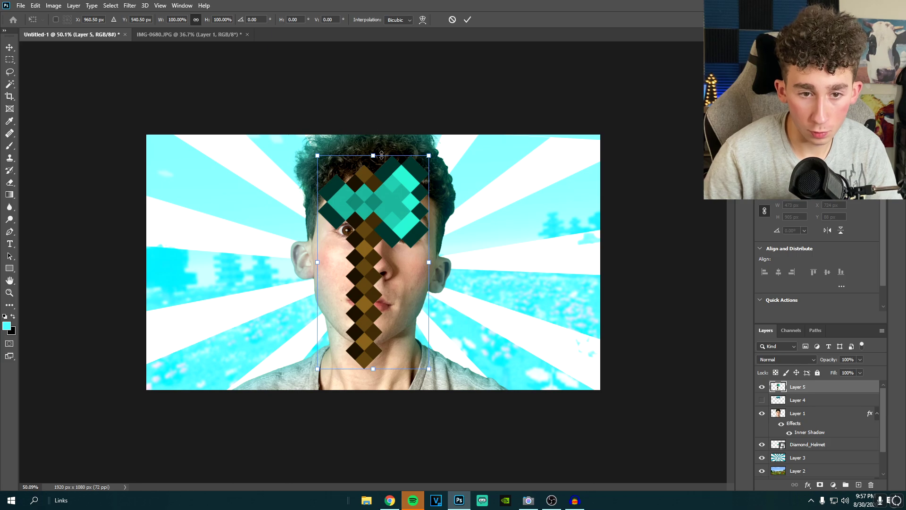
# Rotate the diamond axe clockwise and place it beside the portrait, running off the canvas's lower edge, at about 585 × 866 px
pyautogui.moveTo(389, 135); pyautogui.dragTo(399, 141)
pyautogui.moveTo(476, 230); pyautogui.dragTo(524, 258)
pyautogui.moveTo(573, 204); pyautogui.dragTo(571, 207)
pyautogui.moveTo(581, 200)
pyautogui.mouseDown()
pyautogui.moveTo(596, 214)
pyautogui.moveTo(589, 212)
pyautogui.mouseUp()
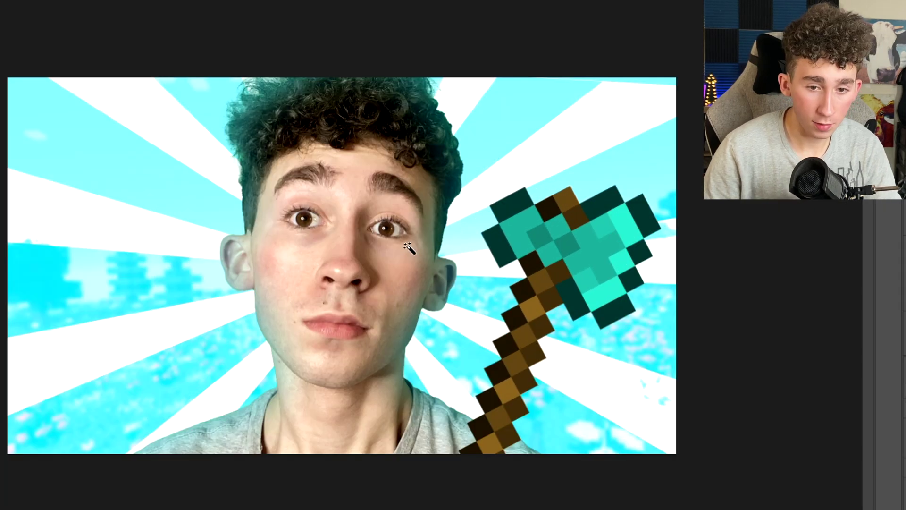
pyautogui.scroll(-2, 424, 250)
pyautogui.scroll(1, 433, 250)
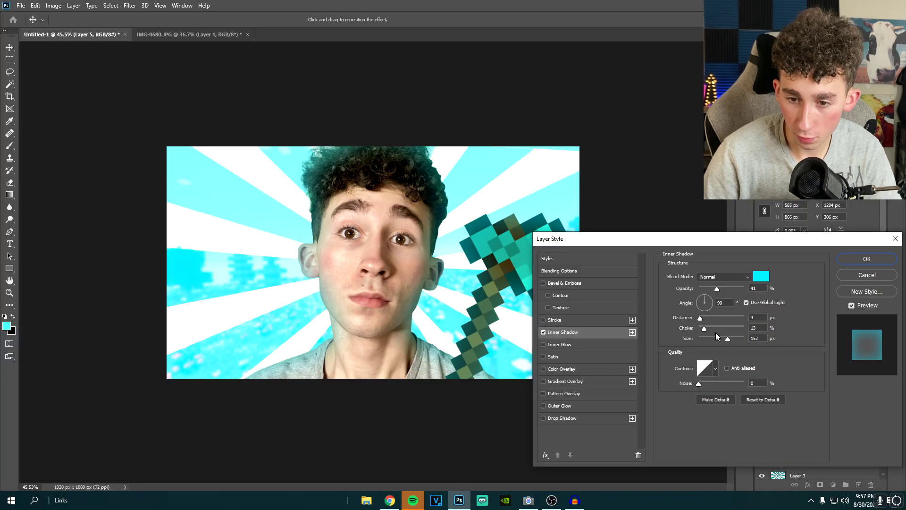
# Set the axe's inner shadow size to 32 px and lower the sunburst layer's opacity to about 62%
pyautogui.moveTo(720, 339); pyautogui.dragTo(707, 338)
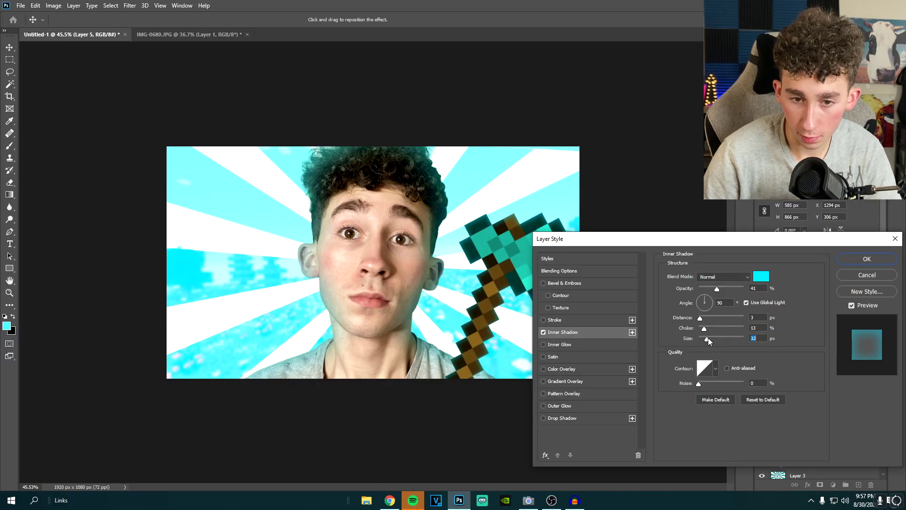
pyautogui.click(845, 261)
pyautogui.press('w')
pyautogui.click(860, 360)
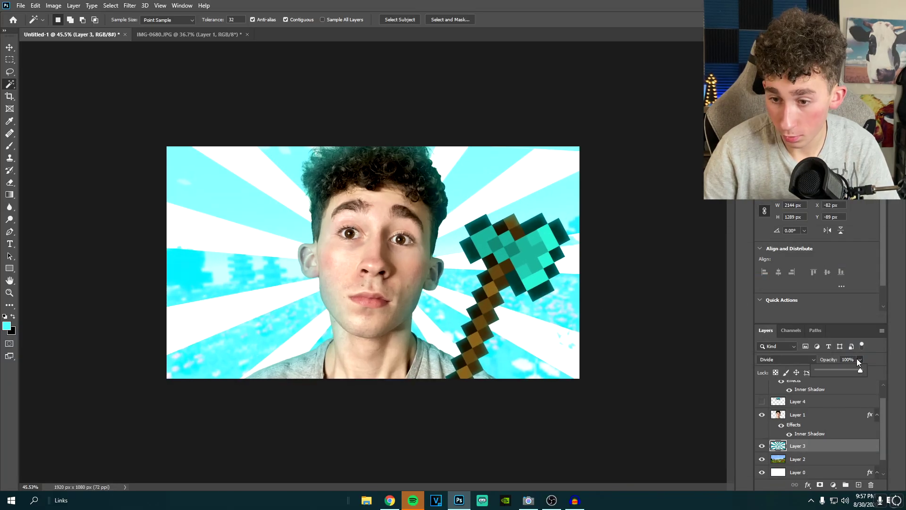
pyautogui.moveTo(862, 370); pyautogui.dragTo(840, 372)
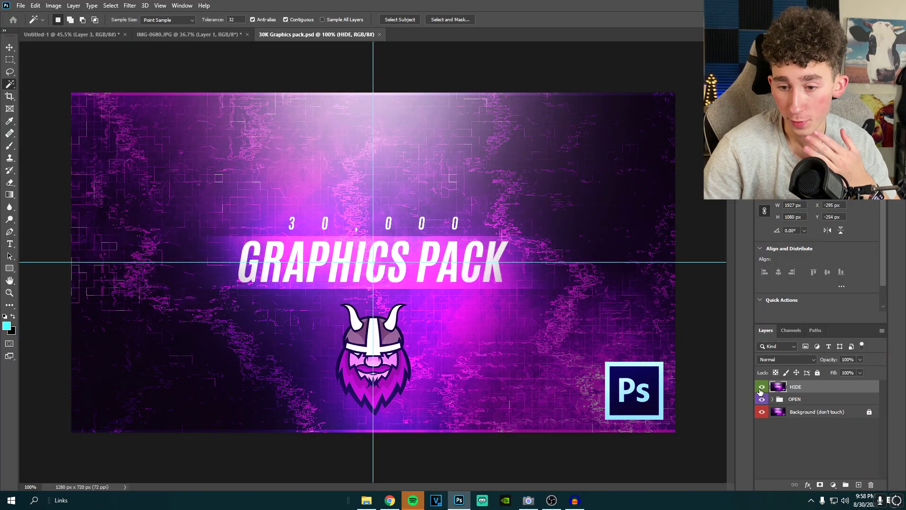
# Hide the HIDE cover layer in the 30K Graphics pack document and expand its OPEN group
pyautogui.click(761, 386)
pyautogui.click(774, 399)
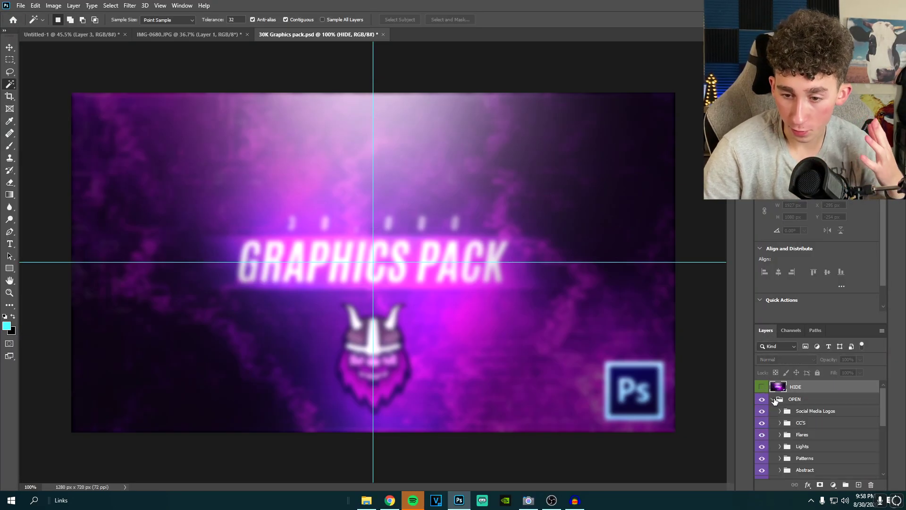
pyautogui.scroll(-1, 776, 400)
# Preview folder 1 of the CC'S group in the graphics pack and collapse the group again
pyautogui.click(779, 400)
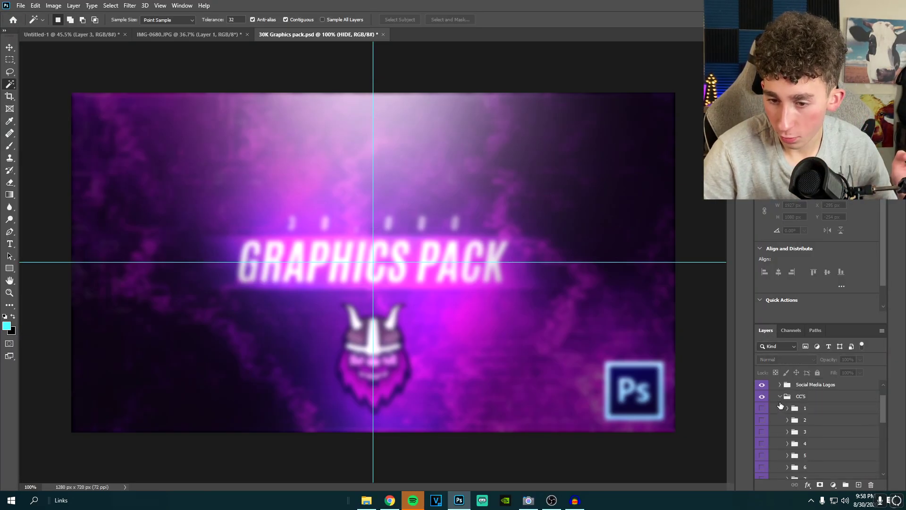
pyautogui.click(764, 408)
pyautogui.click(763, 408)
pyautogui.click(781, 399)
# Expand the graphics pack's Abstract group to look for a background texture
pyautogui.scroll(-1, 756, 393)
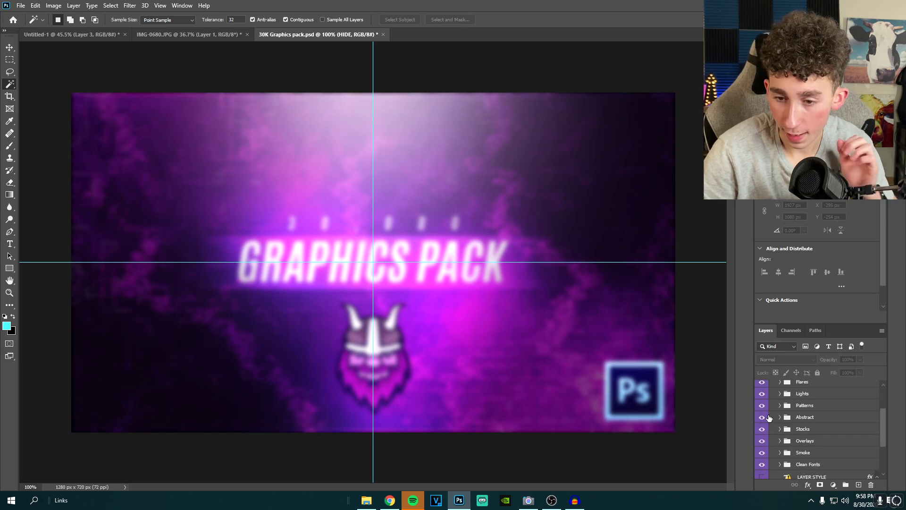
pyautogui.click(780, 418)
pyautogui.scroll(-1, 781, 420)
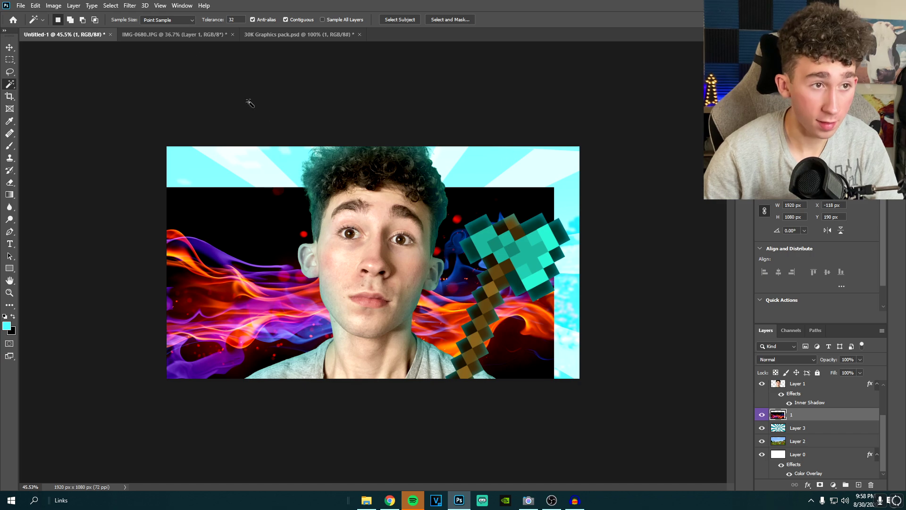
# Colorize the flame texture layer behind the portrait with a magenta tint using Hue/Saturation
pyautogui.click(53, 6)
pyautogui.moveTo(71, 28)
pyautogui.click(189, 80)
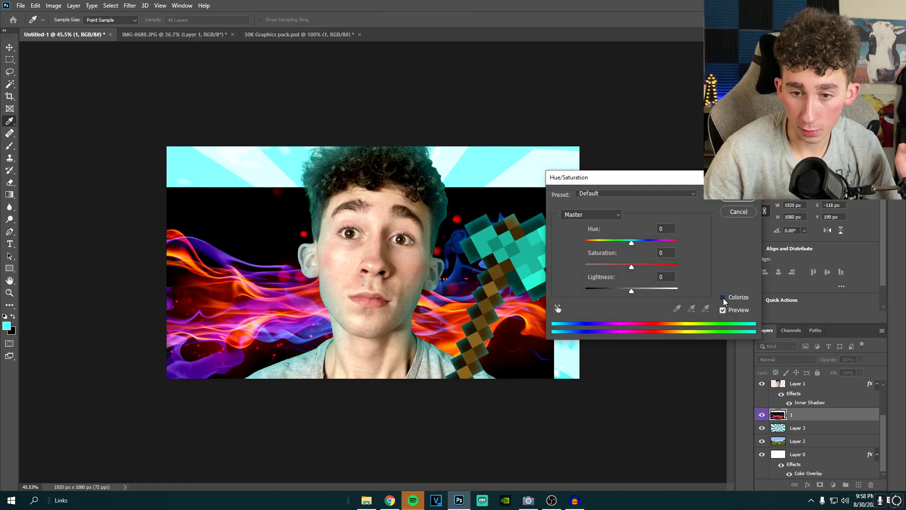
pyautogui.click(723, 298)
pyautogui.moveTo(633, 267); pyautogui.dragTo(630, 292)
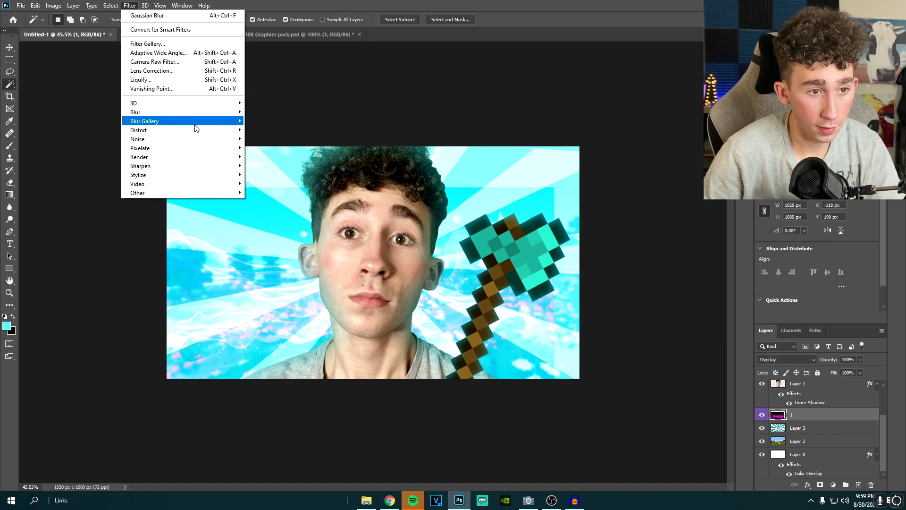
# Apply a Motion Blur with increased distance to the flame texture layer
pyautogui.moveTo(213, 112)
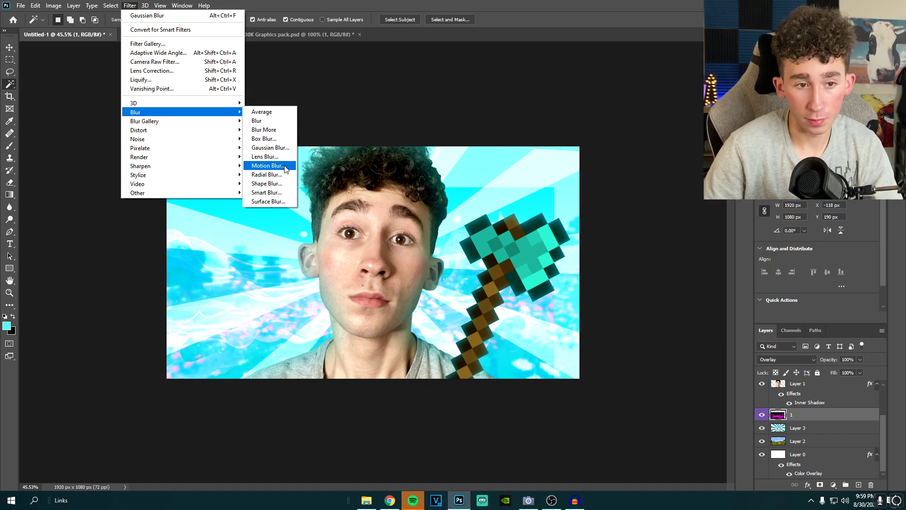
pyautogui.click(268, 165)
pyautogui.moveTo(668, 272); pyautogui.dragTo(680, 273)
pyautogui.press('Return')
# Enlarge, rotate and reposition the flame texture layer with Free Transform so it covers the whole canvas
pyautogui.hotkey('ctrl', 't')
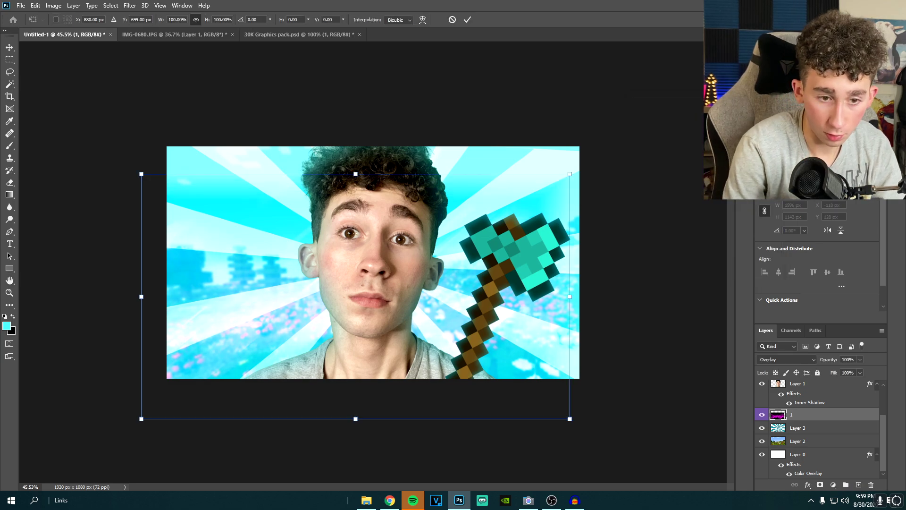
pyautogui.moveTo(569, 175); pyautogui.dragTo(675, 207)
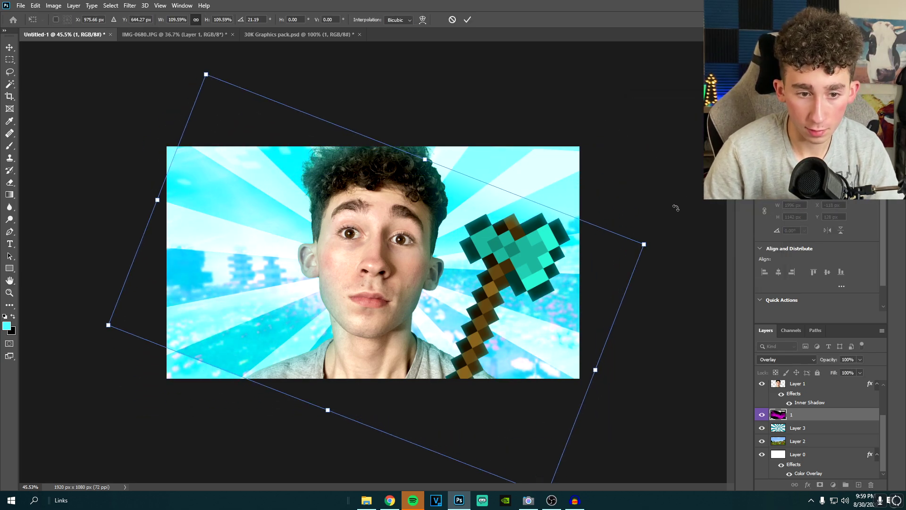
pyautogui.moveTo(643, 244); pyautogui.dragTo(727, 205)
pyautogui.moveTo(573, 232); pyautogui.dragTo(582, 282)
pyautogui.moveTo(650, 424); pyautogui.dragTo(621, 208)
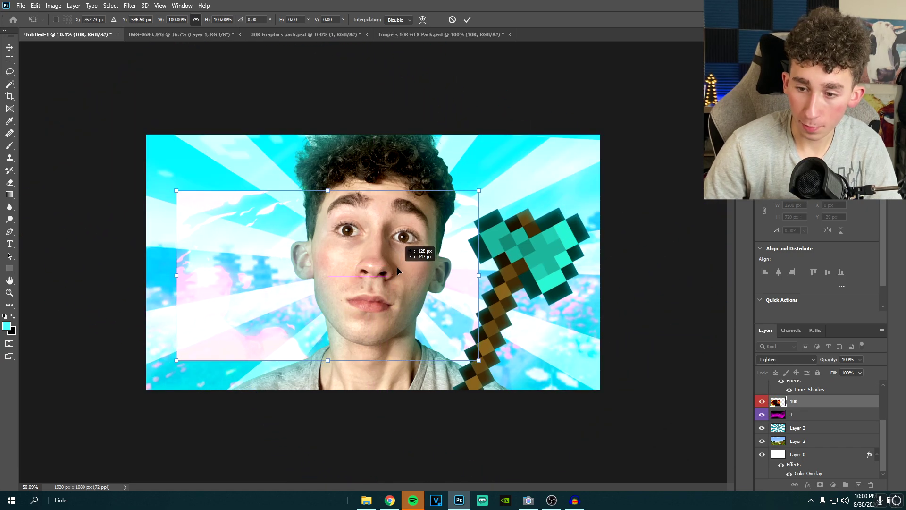
# Position the 10K texture layer over the background and enlarge it to about 1931 × 1086 px to fill the canvas
pyautogui.moveTo(397, 270); pyautogui.dragTo(368, 299)
pyautogui.moveTo(448, 220); pyautogui.dragTo(605, 135)
pyautogui.press('Return')
# Apply a Gaussian Blur with a 4.9 px radius to the 10K texture layer
pyautogui.click(129, 6)
pyautogui.moveTo(170, 111)
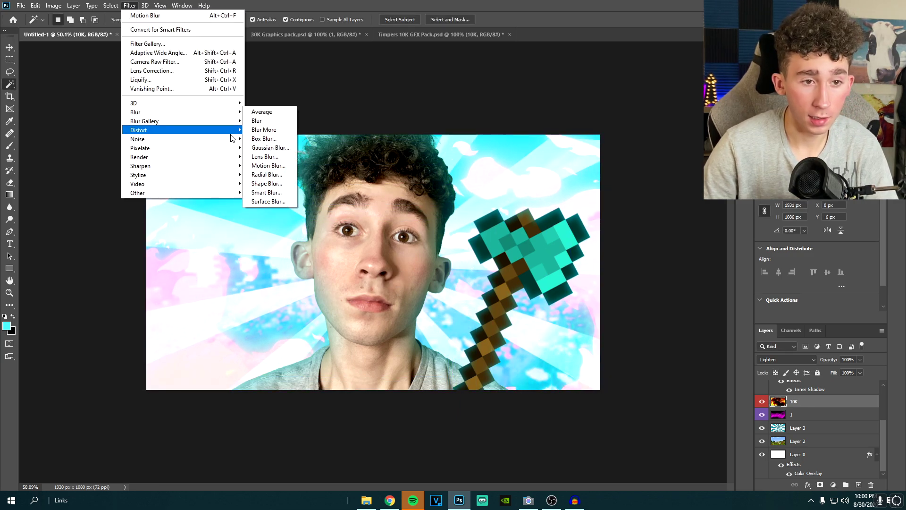
pyautogui.click(259, 148)
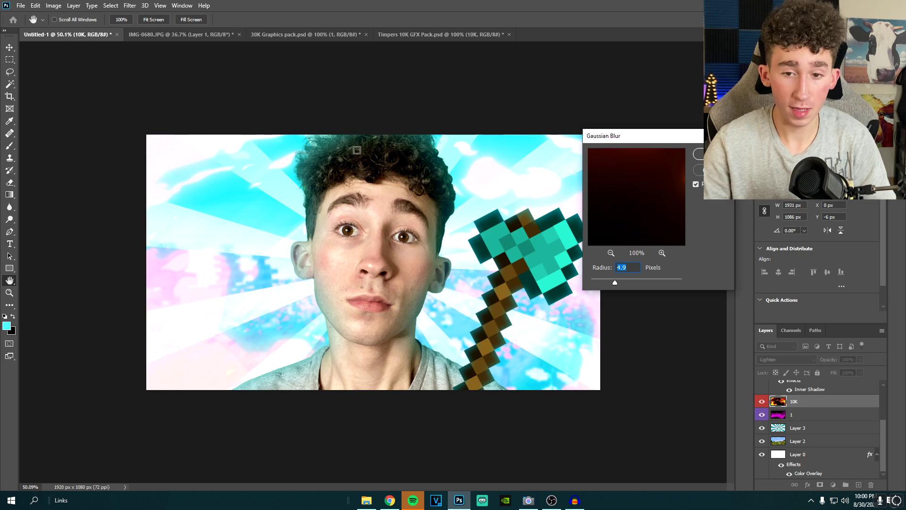
pyautogui.press('Return')
pyautogui.press('w')
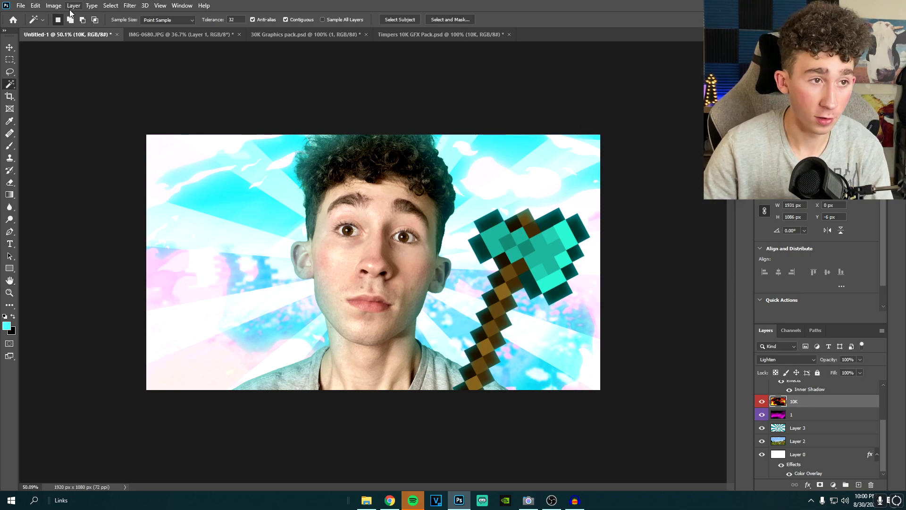
# Colorize the 10K texture layer with a cyan-blue tint using Hue/Saturation
pyautogui.click(54, 6)
pyautogui.moveTo(70, 29)
pyautogui.click(169, 79)
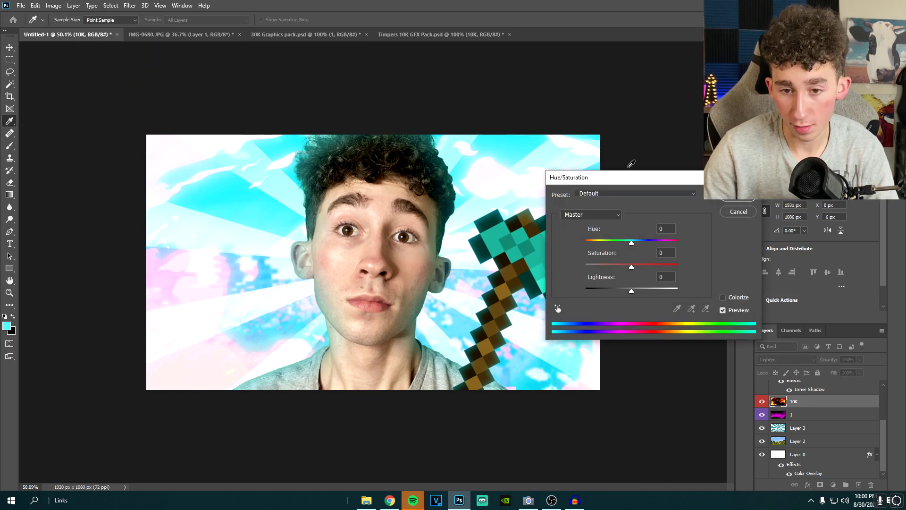
pyautogui.click(723, 297)
pyautogui.moveTo(641, 264); pyautogui.dragTo(659, 249)
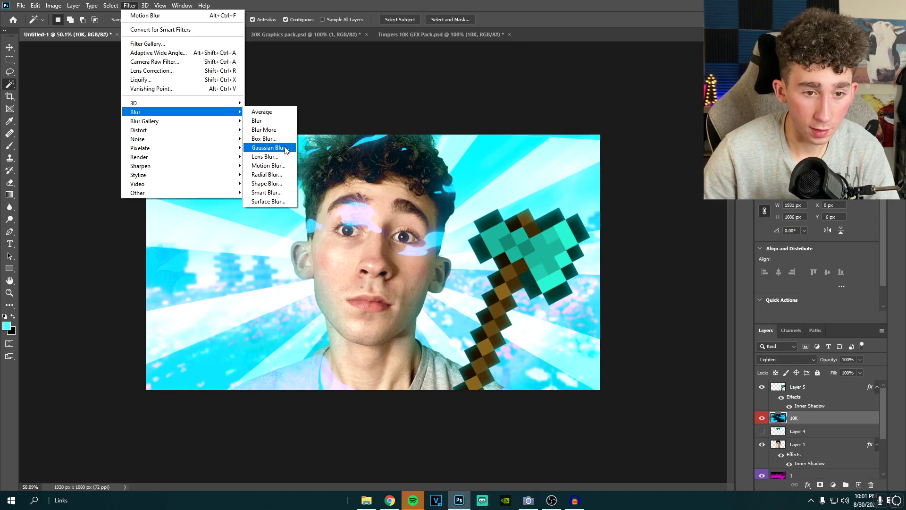
# Apply a Gaussian Blur with a 4.1 px radius to the cyan 10K texture layer above the portrait and activate the Eraser
pyautogui.click(269, 146)
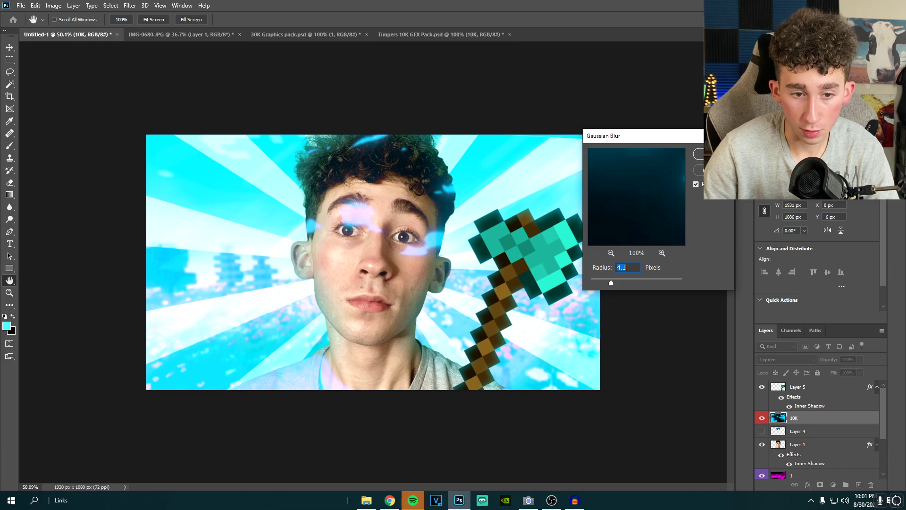
pyautogui.press('Return')
pyautogui.press('e')
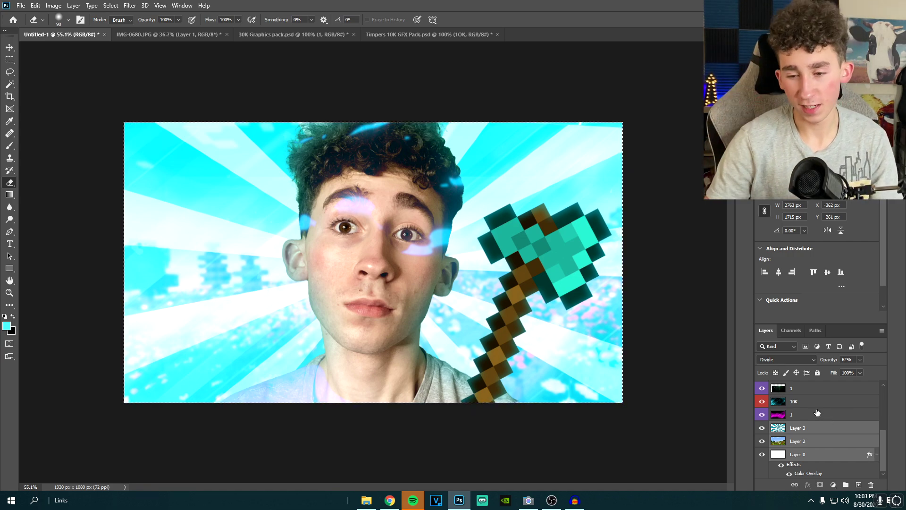
# Select all layers from the background up to the axe and enlarge them together, bringing the background layers to about 3488 px wide
pyautogui.click(811, 418)
pyautogui.scroll(3, 809, 420)
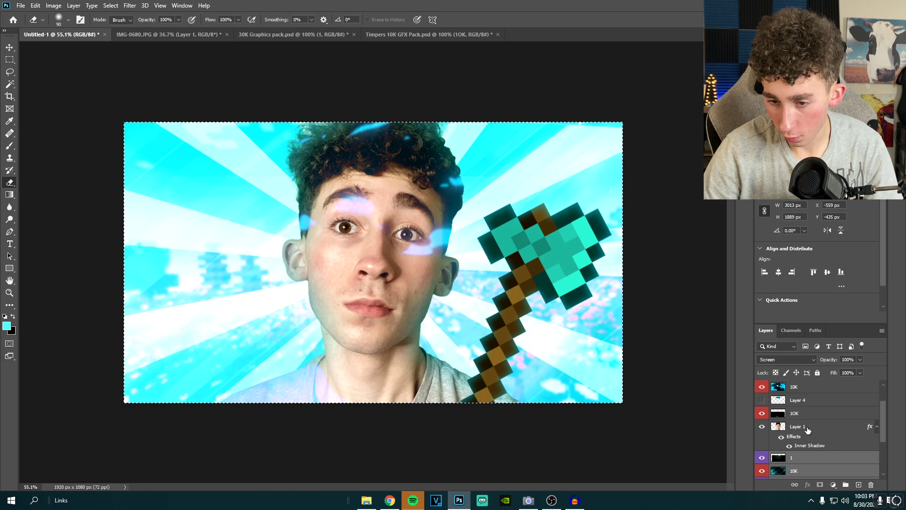
pyautogui.keyDown('shift'); pyautogui.click(808, 428); pyautogui.keyUp('shift')
pyautogui.keyDown('ctrl'); pyautogui.click(802, 413); pyautogui.keyUp('ctrl')
pyautogui.keyDown('ctrl'); pyautogui.click(802, 401); pyautogui.keyUp('ctrl')
pyautogui.keyDown('ctrl'); pyautogui.click(801, 388); pyautogui.keyUp('ctrl')
pyautogui.scroll(2, 801, 389)
pyautogui.keyDown('ctrl'); pyautogui.click(801, 387); pyautogui.keyUp('ctrl')
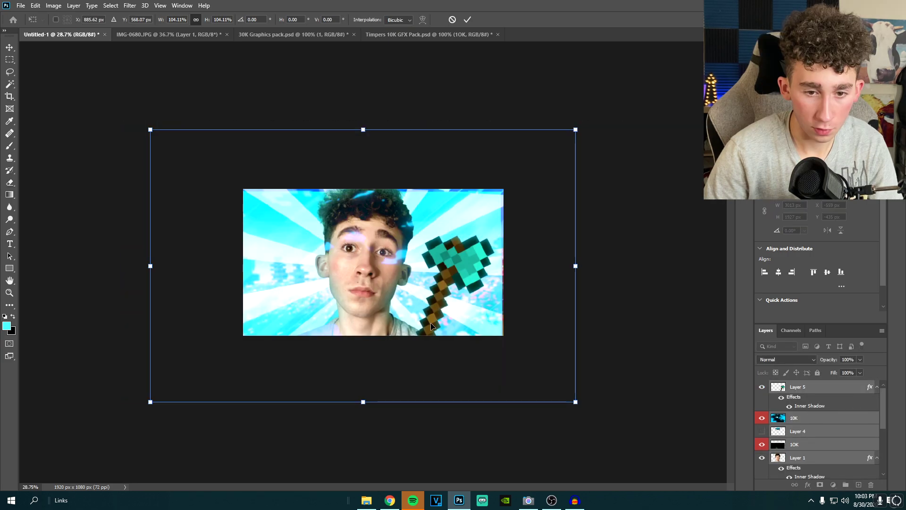
pyautogui.moveTo(648, 301); pyautogui.dragTo(647, 314)
pyautogui.moveTo(541, 328); pyautogui.dragTo(543, 317)
pyautogui.moveTo(576, 270)
pyautogui.mouseDown()
pyautogui.moveTo(605, 281)
pyautogui.moveTo(610, 269)
pyautogui.mouseUp()
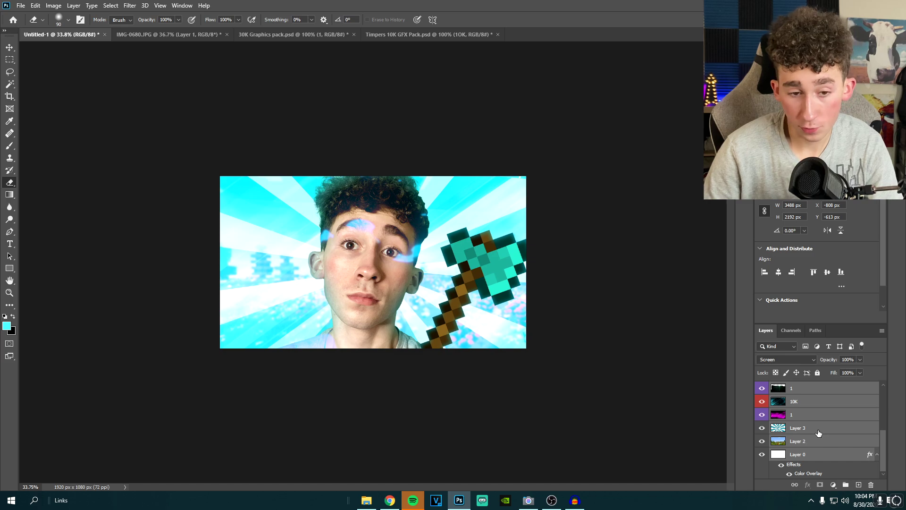
# Merge the selected background, sunburst and texture layers beneath the portrait into a single layer
pyautogui.scroll(-2, 820, 431)
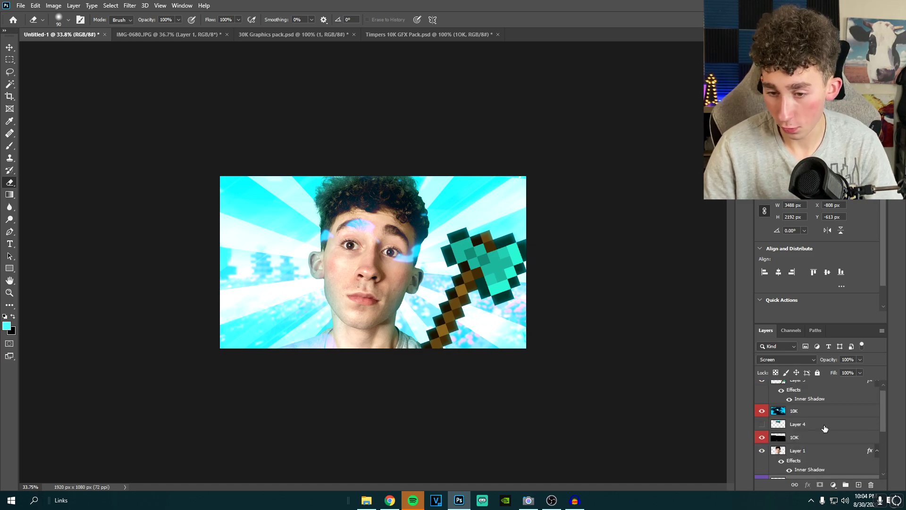
pyautogui.scroll(-2, 815, 428)
pyautogui.rightClick(814, 427)
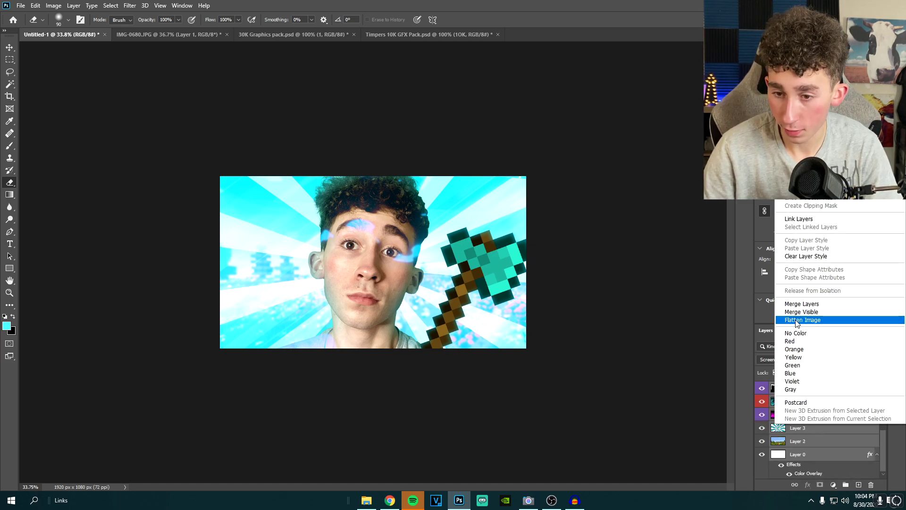
pyautogui.click(812, 303)
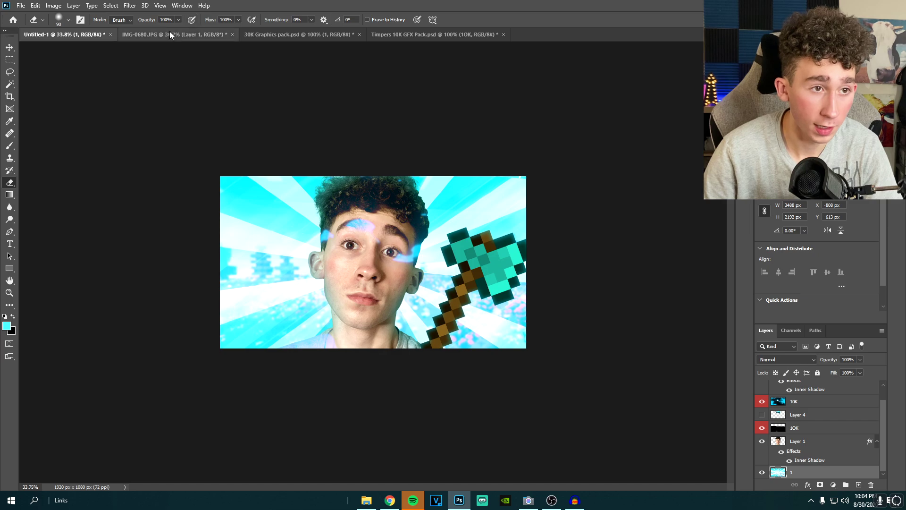
# Apply a Gaussian Blur with a 5.4 px radius to the merged background layer
pyautogui.click(130, 6)
pyautogui.moveTo(156, 110)
pyautogui.click(270, 148)
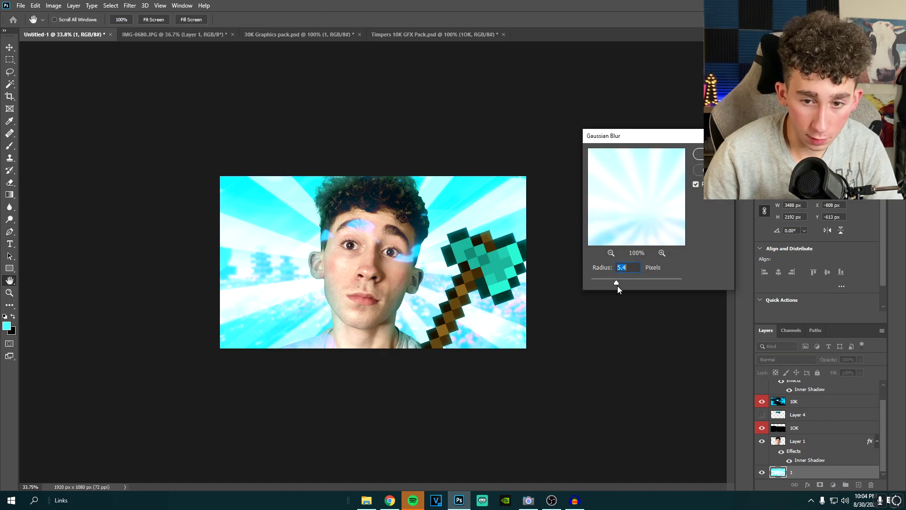
pyautogui.press('Return')
# Apply a Motion Blur to the merged background layer, reducing the blur distance
pyautogui.click(130, 5)
pyautogui.moveTo(190, 124)
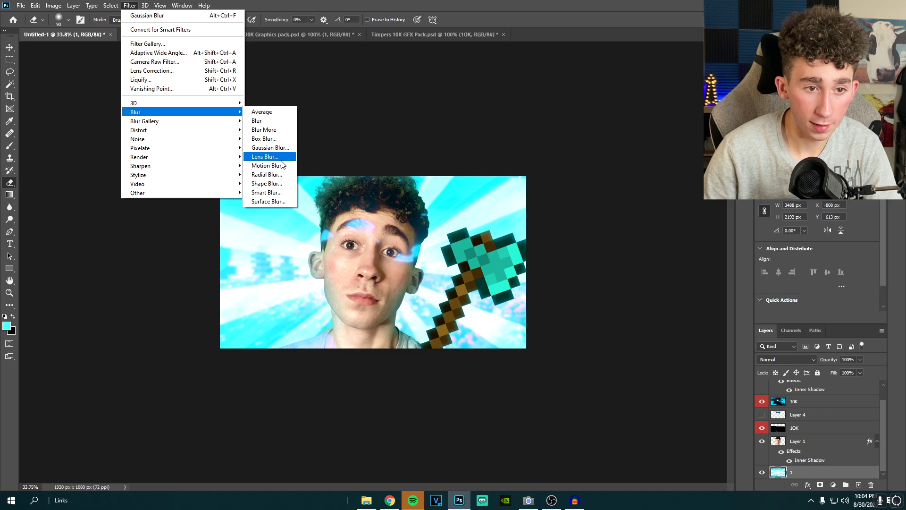
pyautogui.click(267, 165)
pyautogui.moveTo(679, 272); pyautogui.dragTo(645, 273)
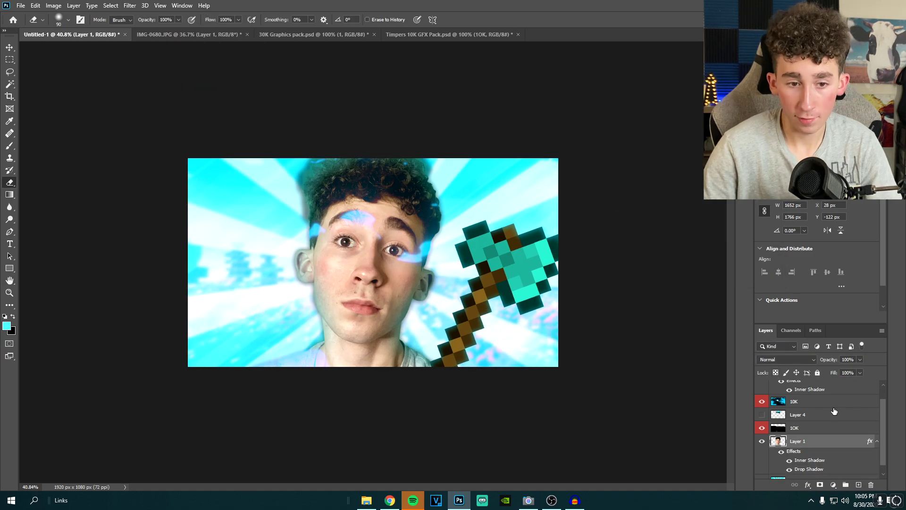
# Flatten the portrait, axe, texture and background layers into one image
pyautogui.rightClick(840, 439)
pyautogui.click(842, 330)
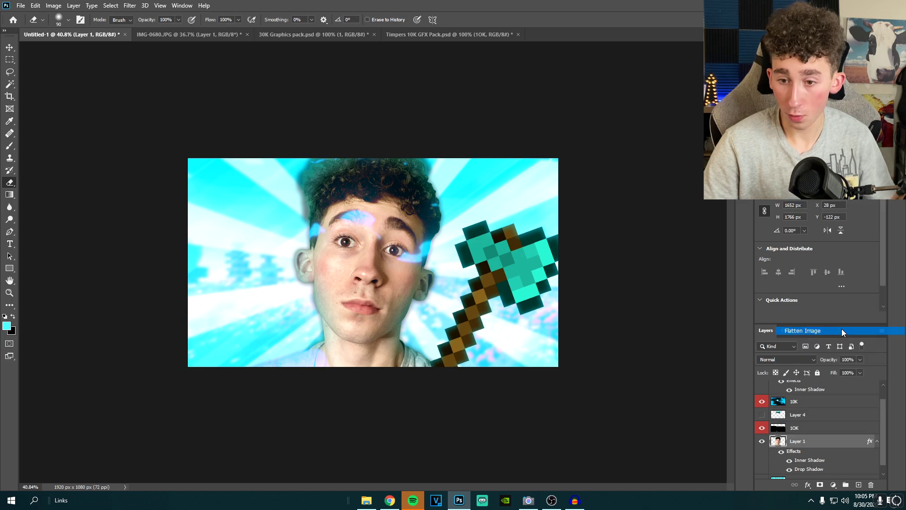
pyautogui.click(409, 186)
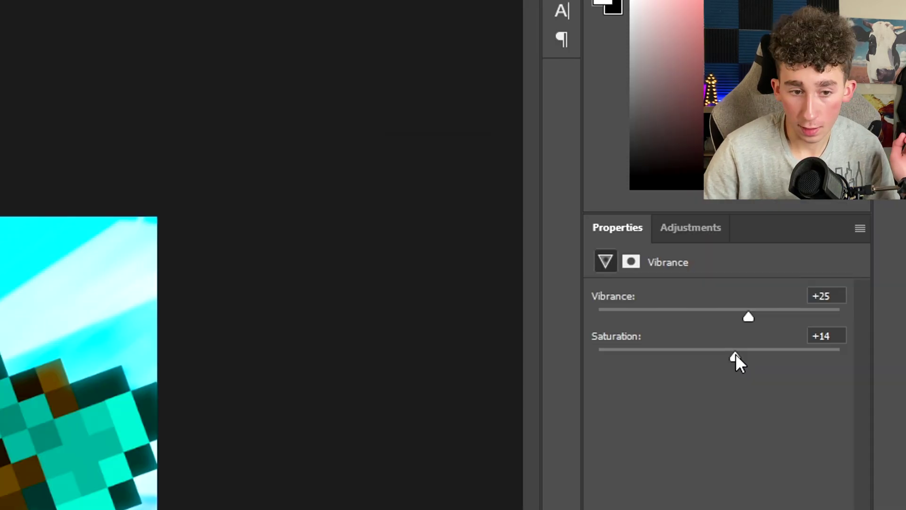
# Fine-tune the Vibrance adjustment to about +25 vibrance with a small positive saturation
pyautogui.moveTo(735, 353); pyautogui.dragTo(730, 357)
pyautogui.moveTo(748, 317); pyautogui.dragTo(751, 317)
pyautogui.moveTo(738, 356); pyautogui.dragTo(732, 349)
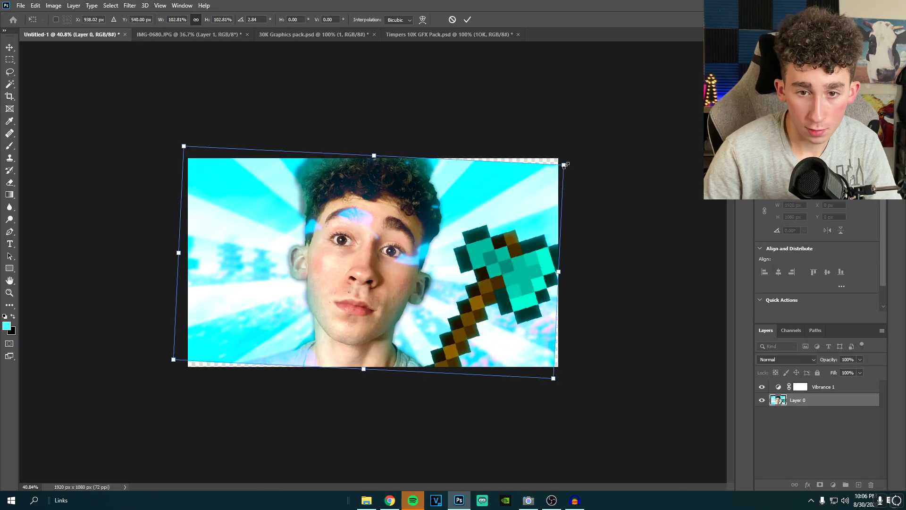
# Tilt the flattened image clockwise by a few degrees and enlarge it slightly to cover the canvas
pyautogui.moveTo(569, 156); pyautogui.dragTo(562, 185)
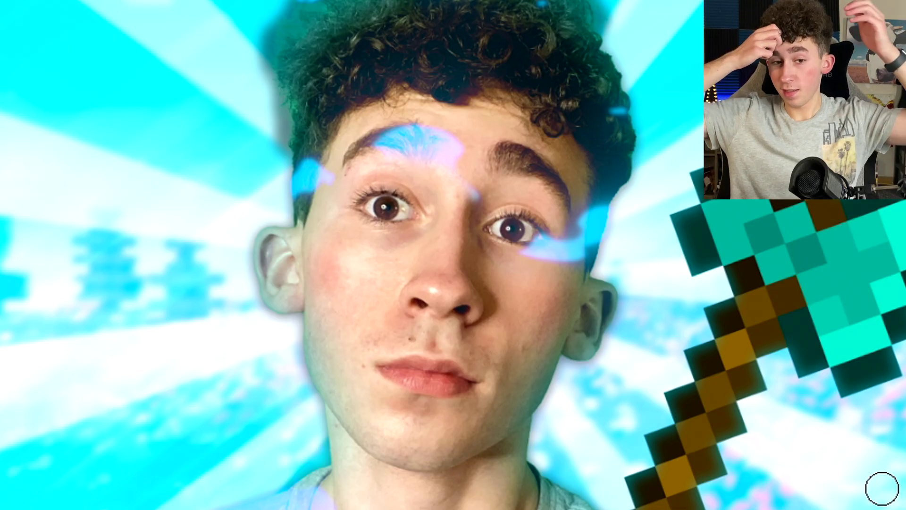